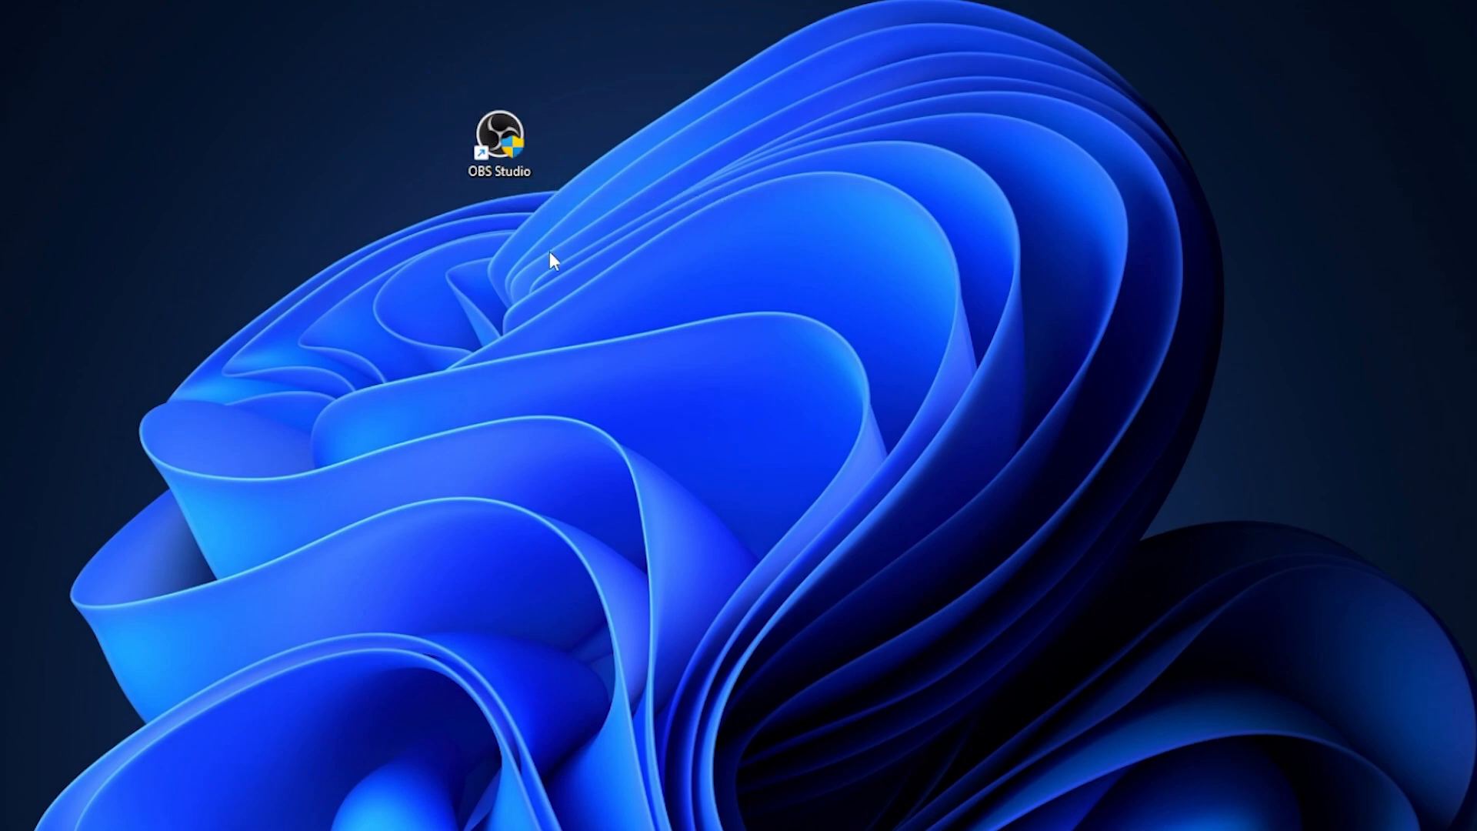
Open the properties of the OBS Studio desktop shortcut and show its compatibility settings.
right_click(507, 154)
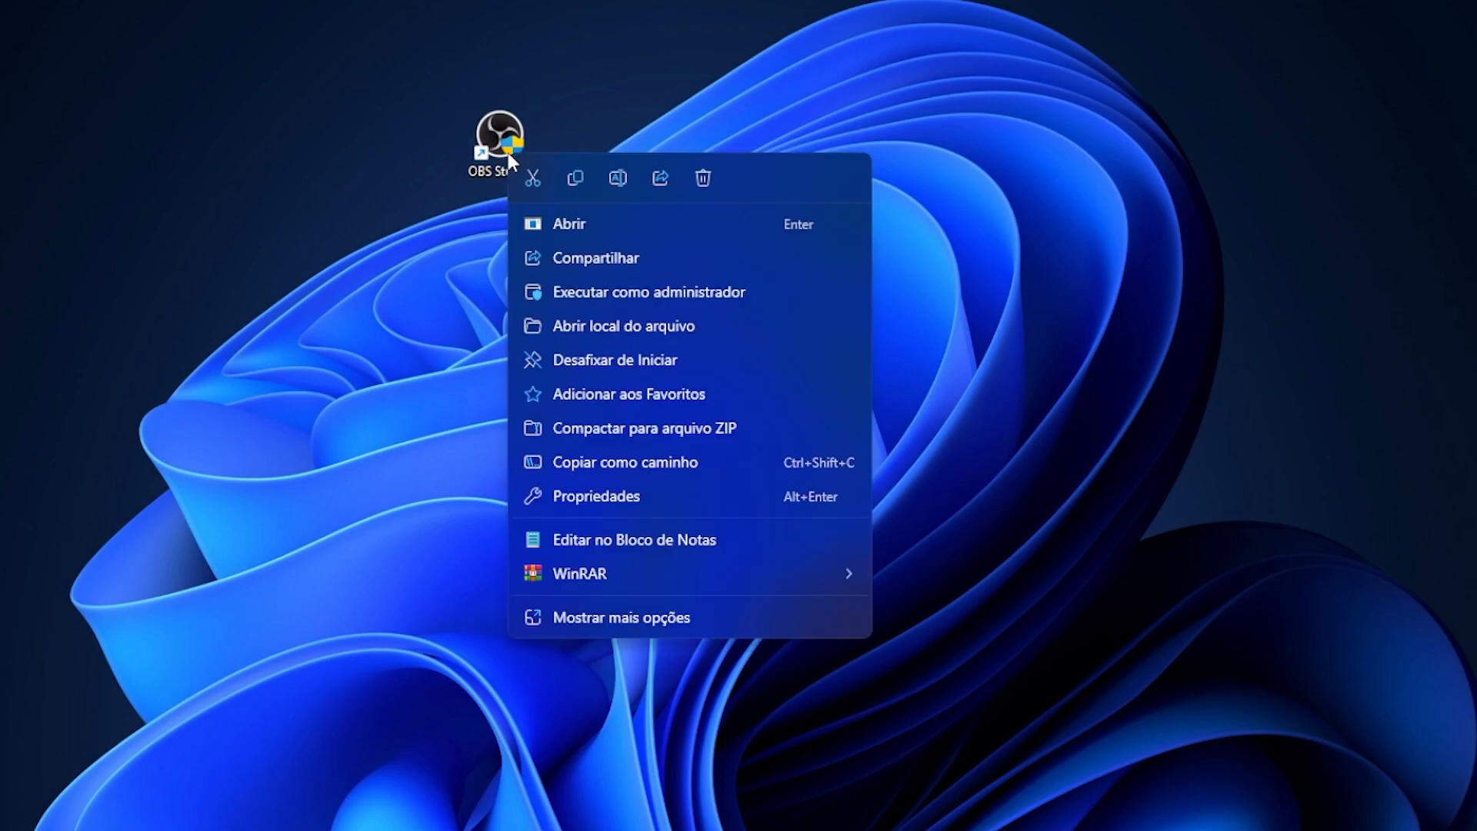
left_click(603, 615)
left_click(608, 618)
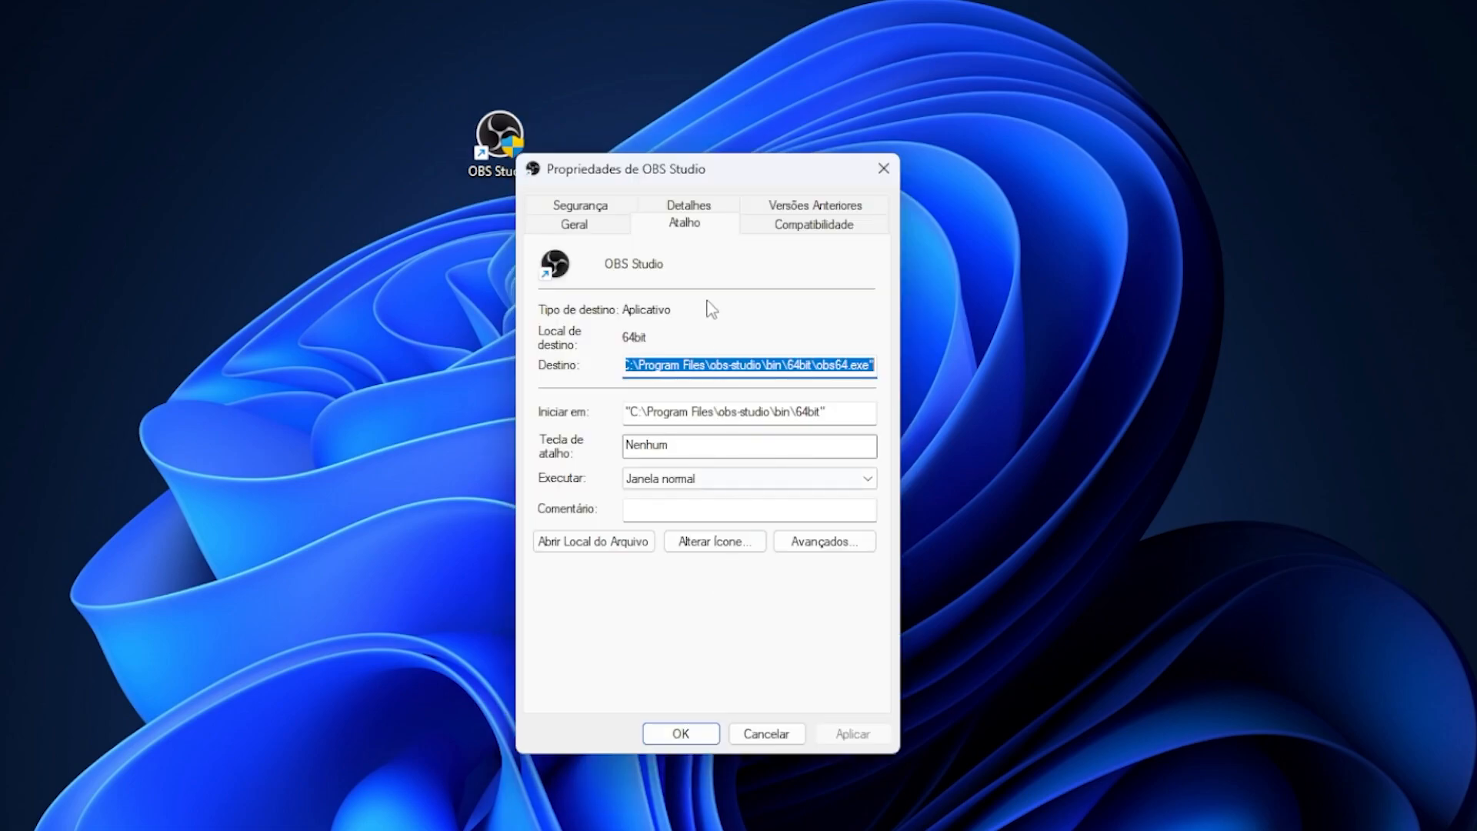
left_click(815, 224)
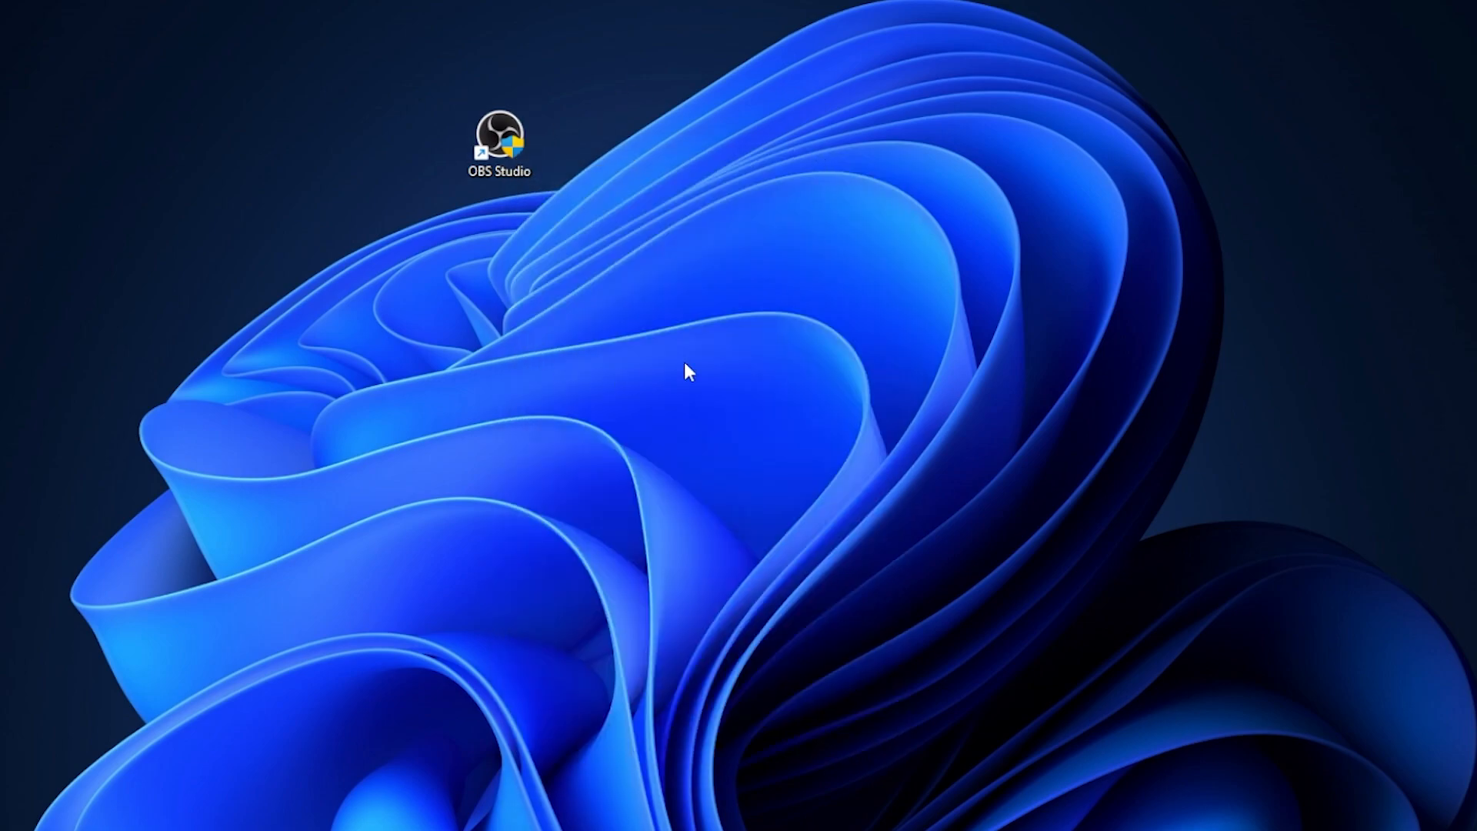
Open the file location of the OBS Studio shortcut and copy the 64bit folder's path, C:\Program Files\obs-studio\bin\64bit.
right_click(497, 140)
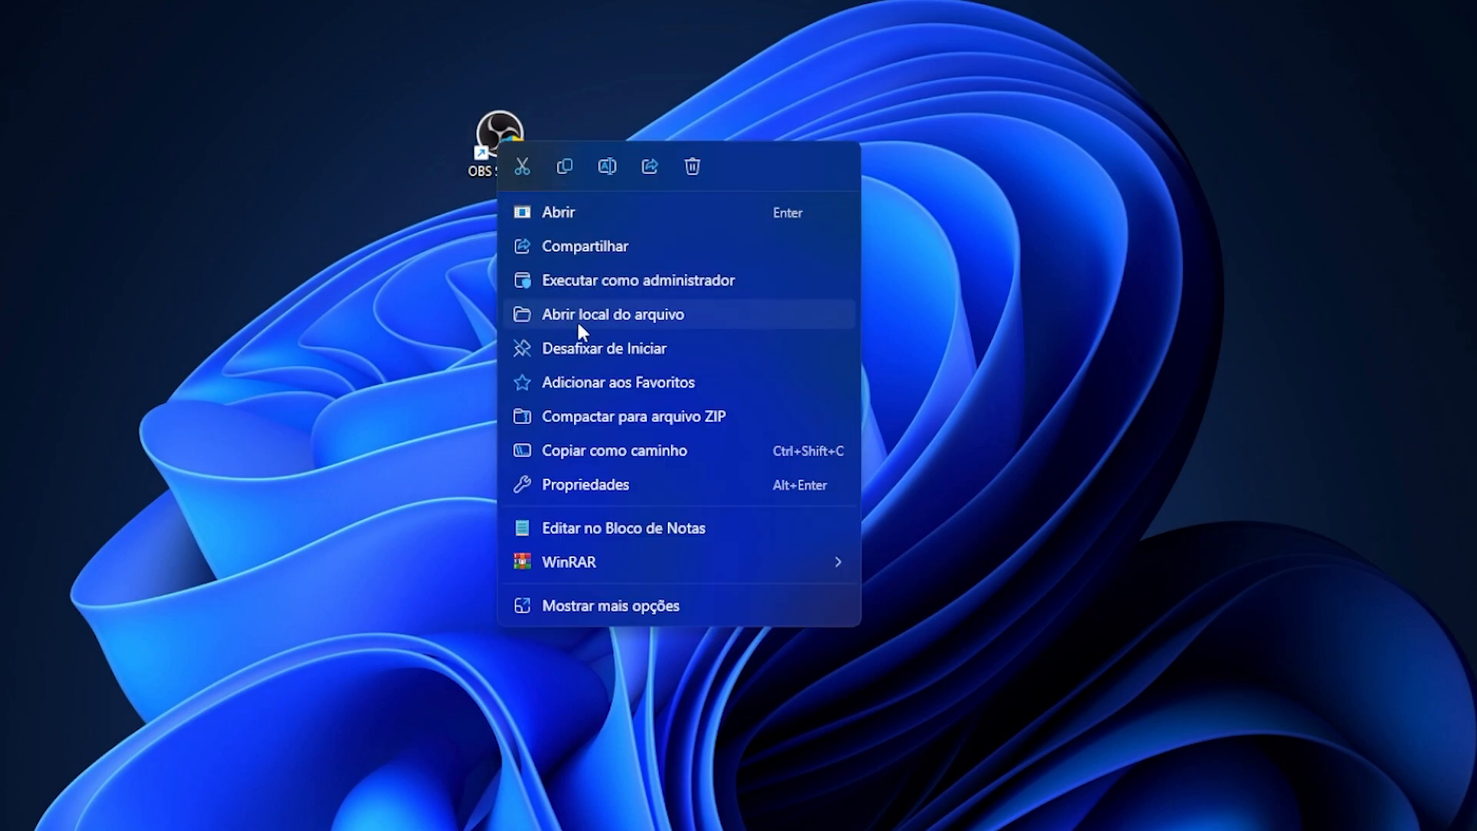
left_click(656, 314)
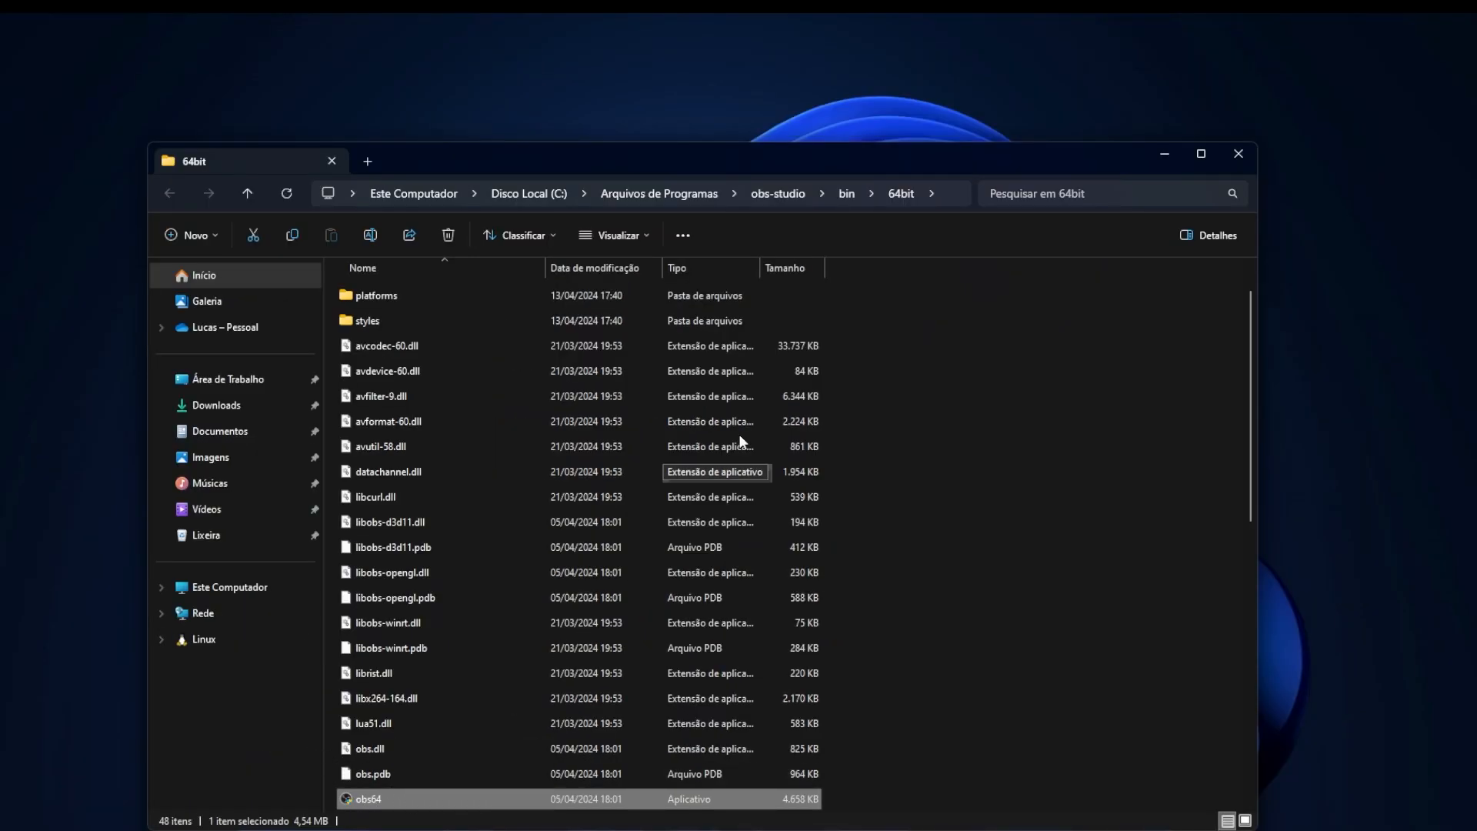
left_click(937, 191)
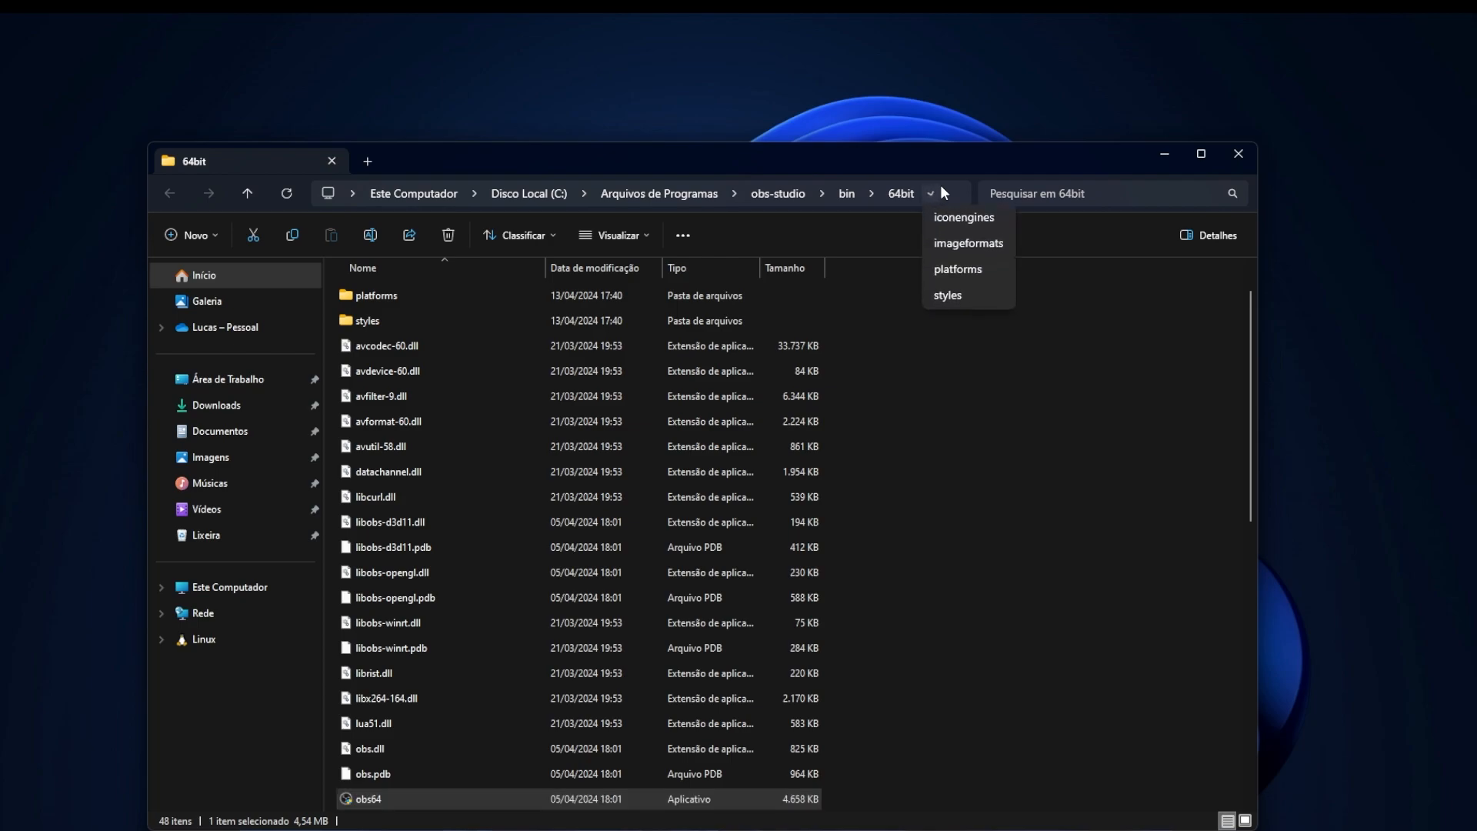
left_click(872, 196)
left_click(943, 190)
left_click(943, 190)
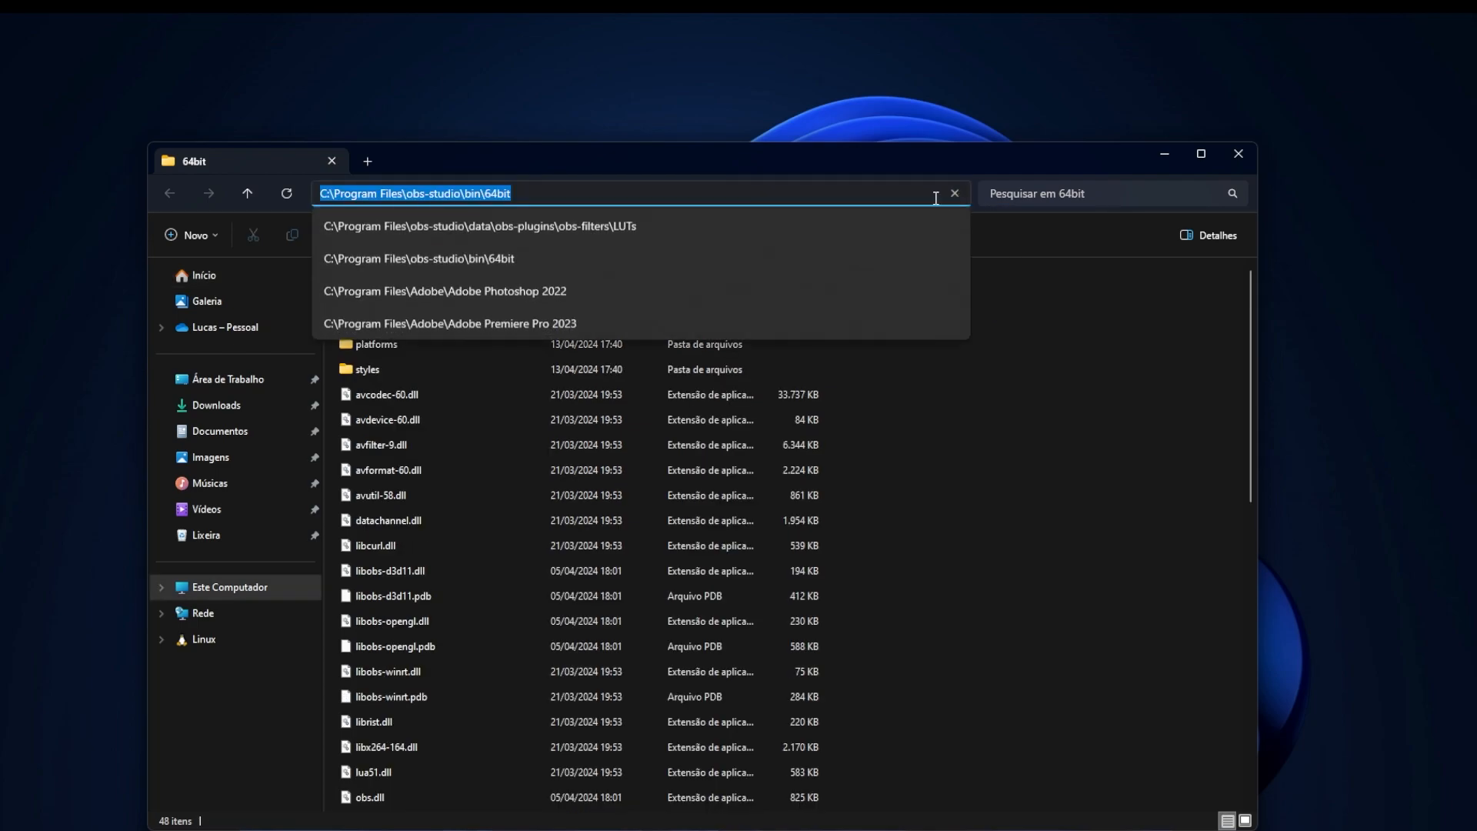
right_click(487, 198)
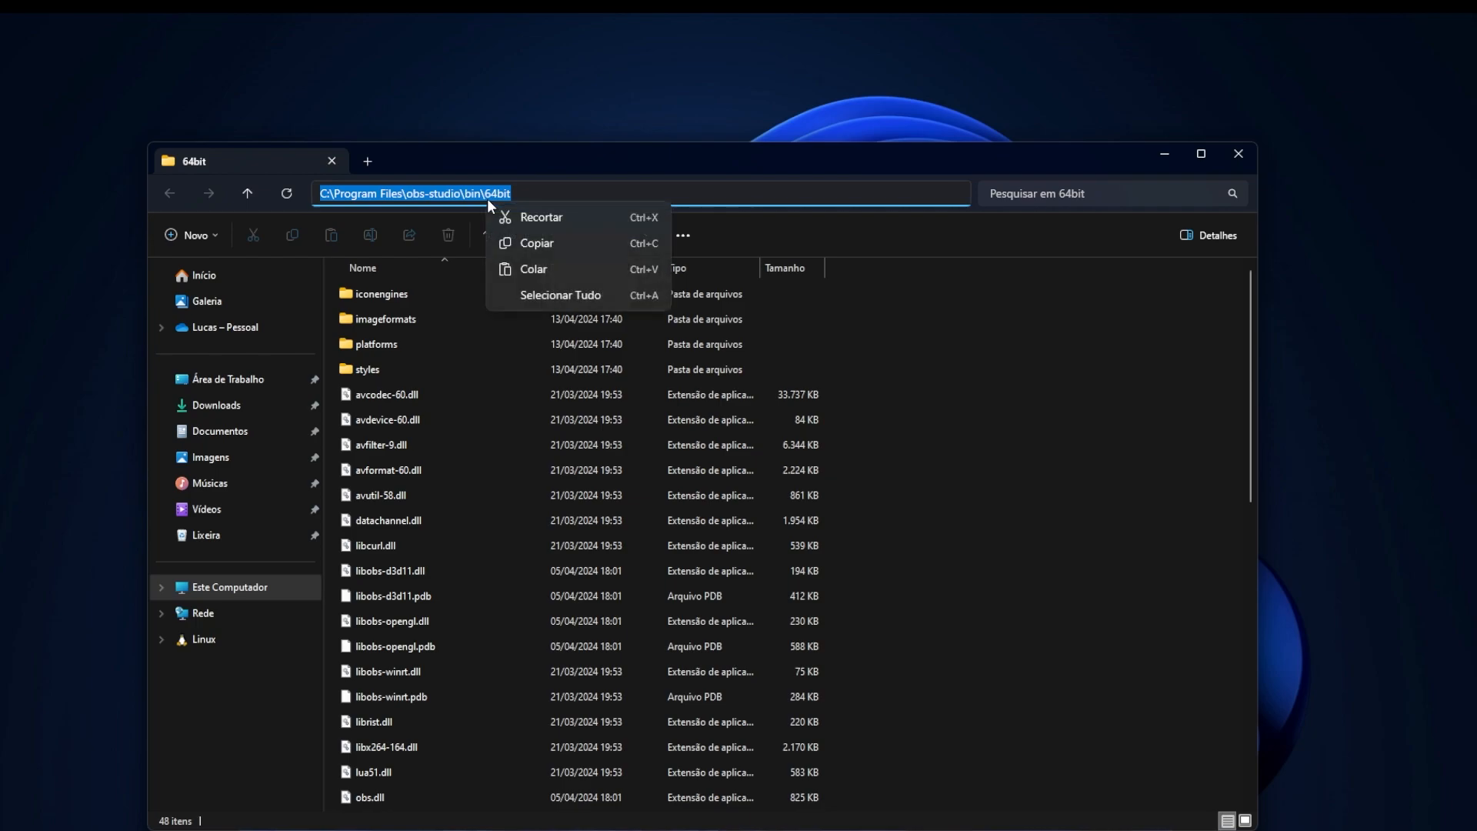
left_click(530, 246)
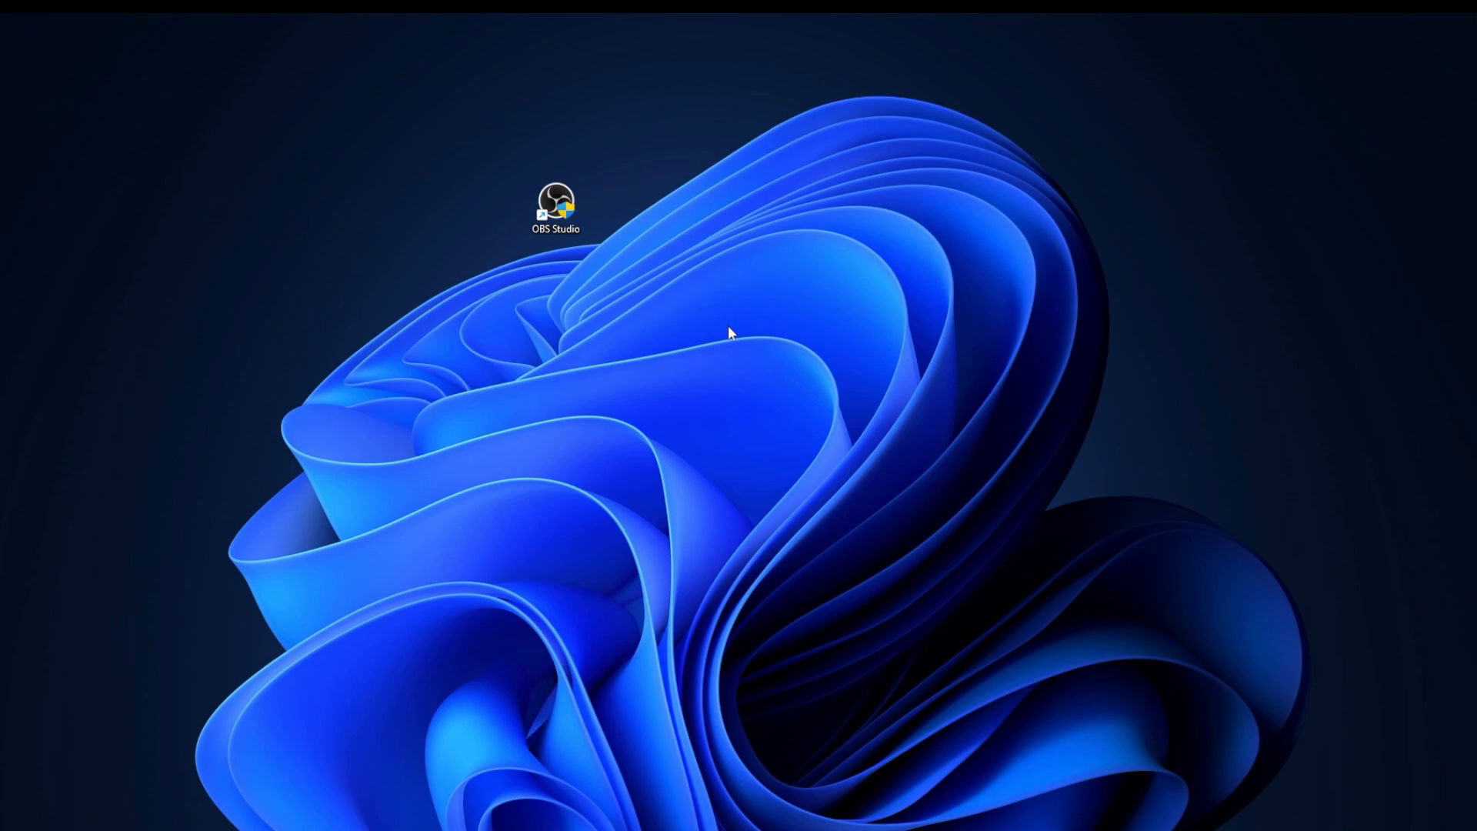
Open the Windows display settings from the desktop and go to the graphics page (Elementos gráficos).
right_click(703, 333)
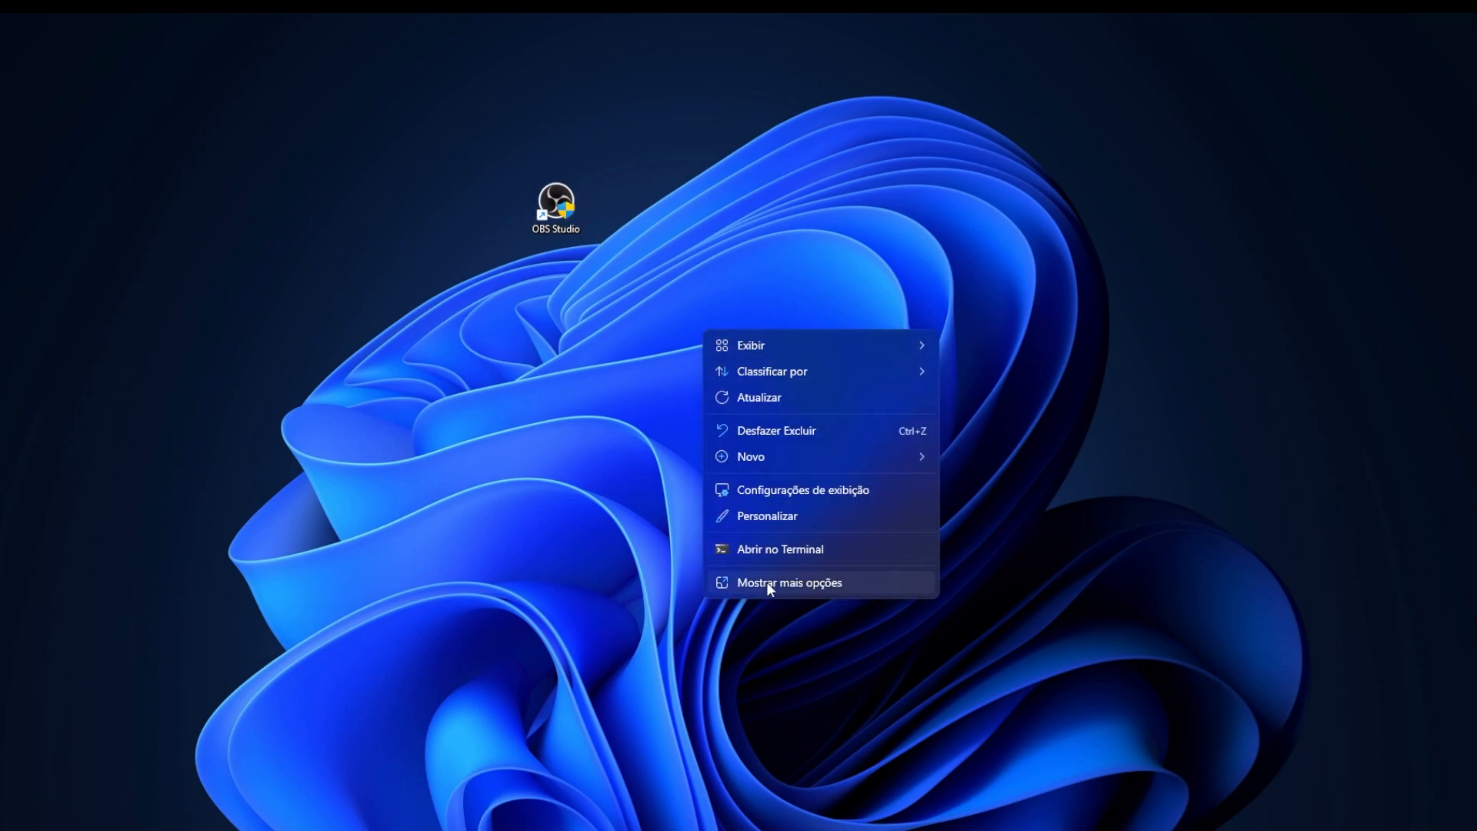
left_click(869, 492)
scroll(875, 486, "down", 6)
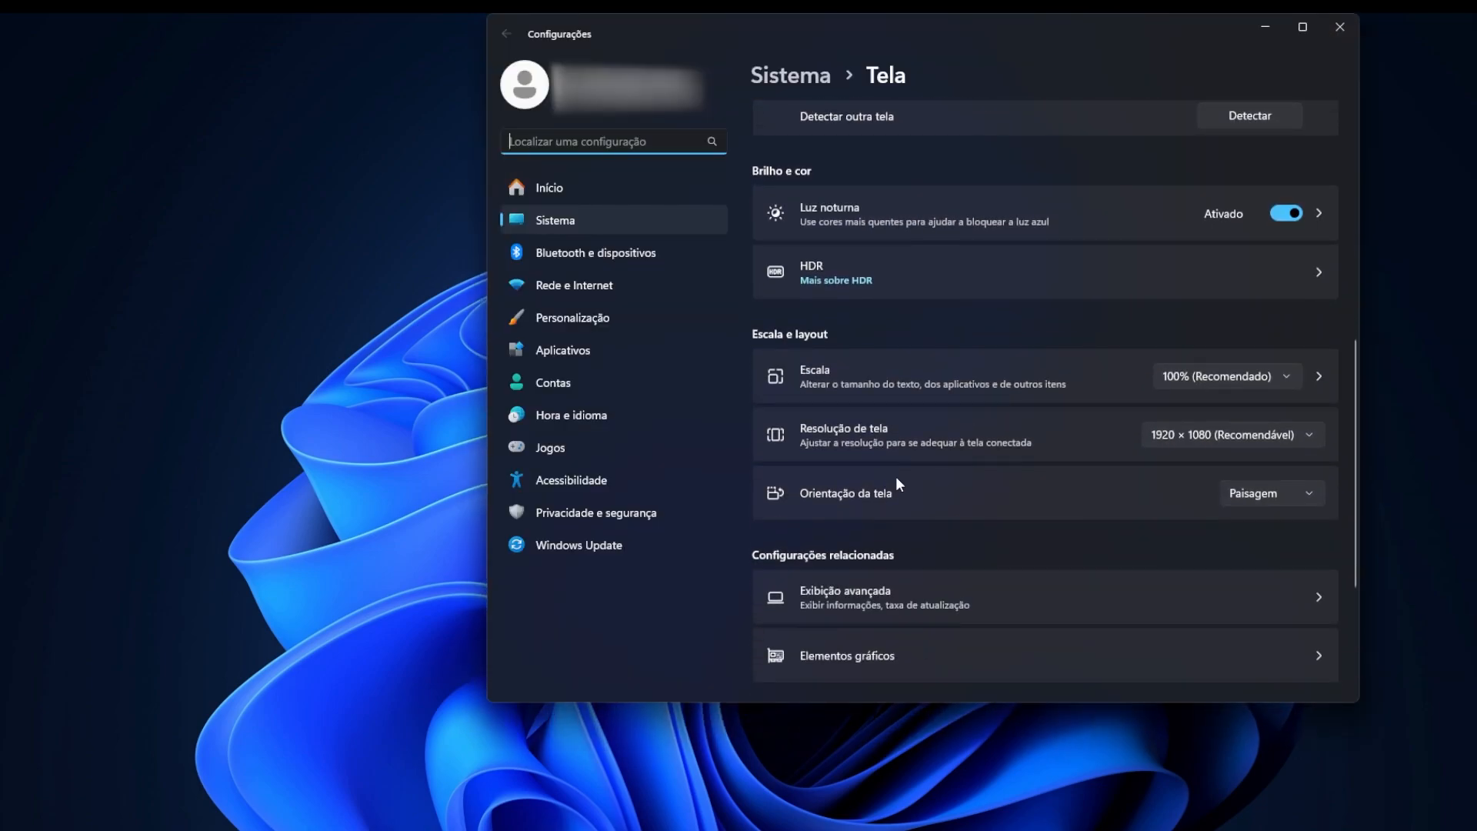
left_click(889, 660)
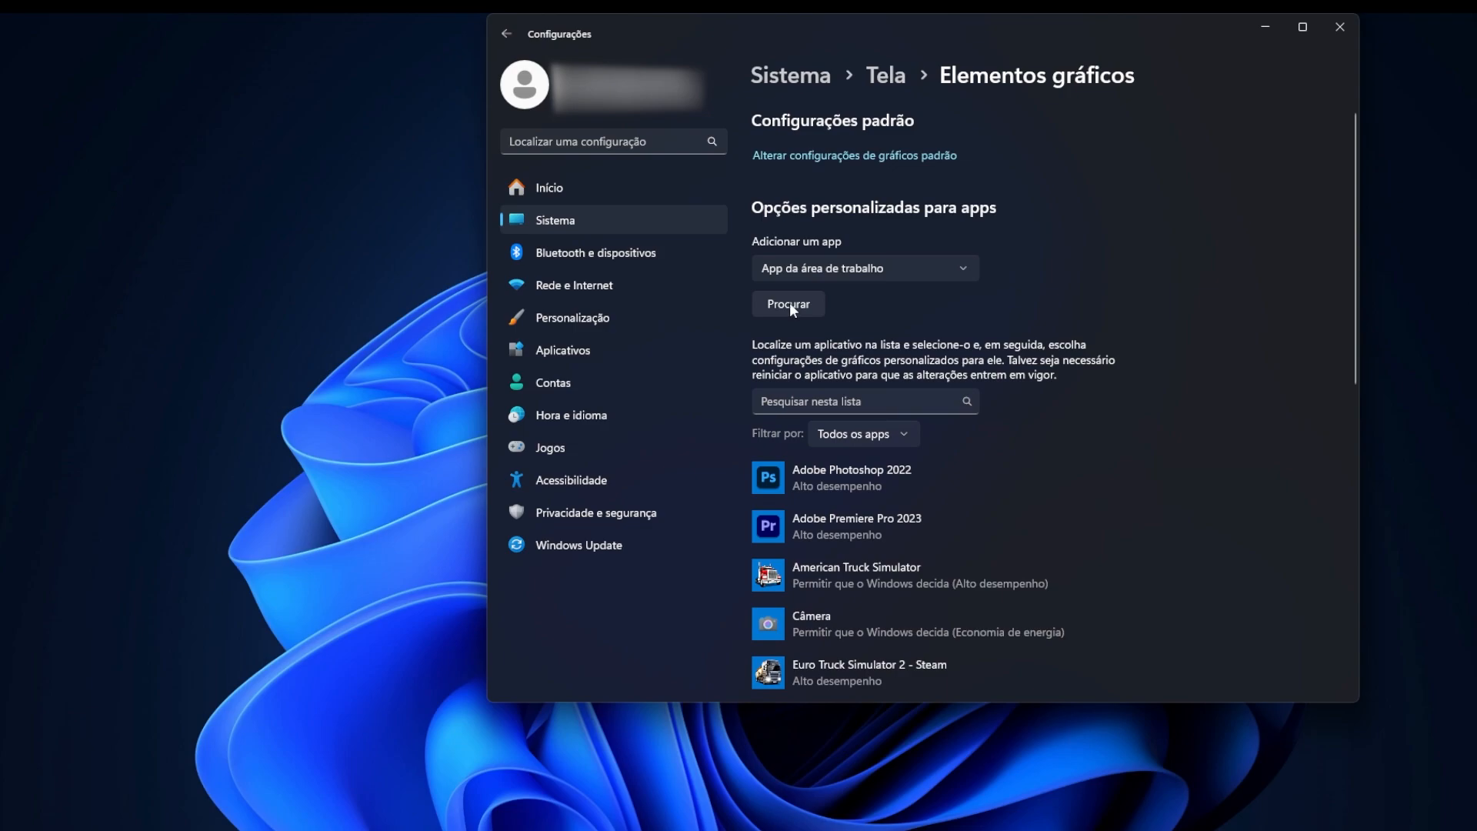
Try to add obs64 from C:\Program Files\obs-studio\bin\64bit as a desktop app with custom graphics options.
left_click(789, 303)
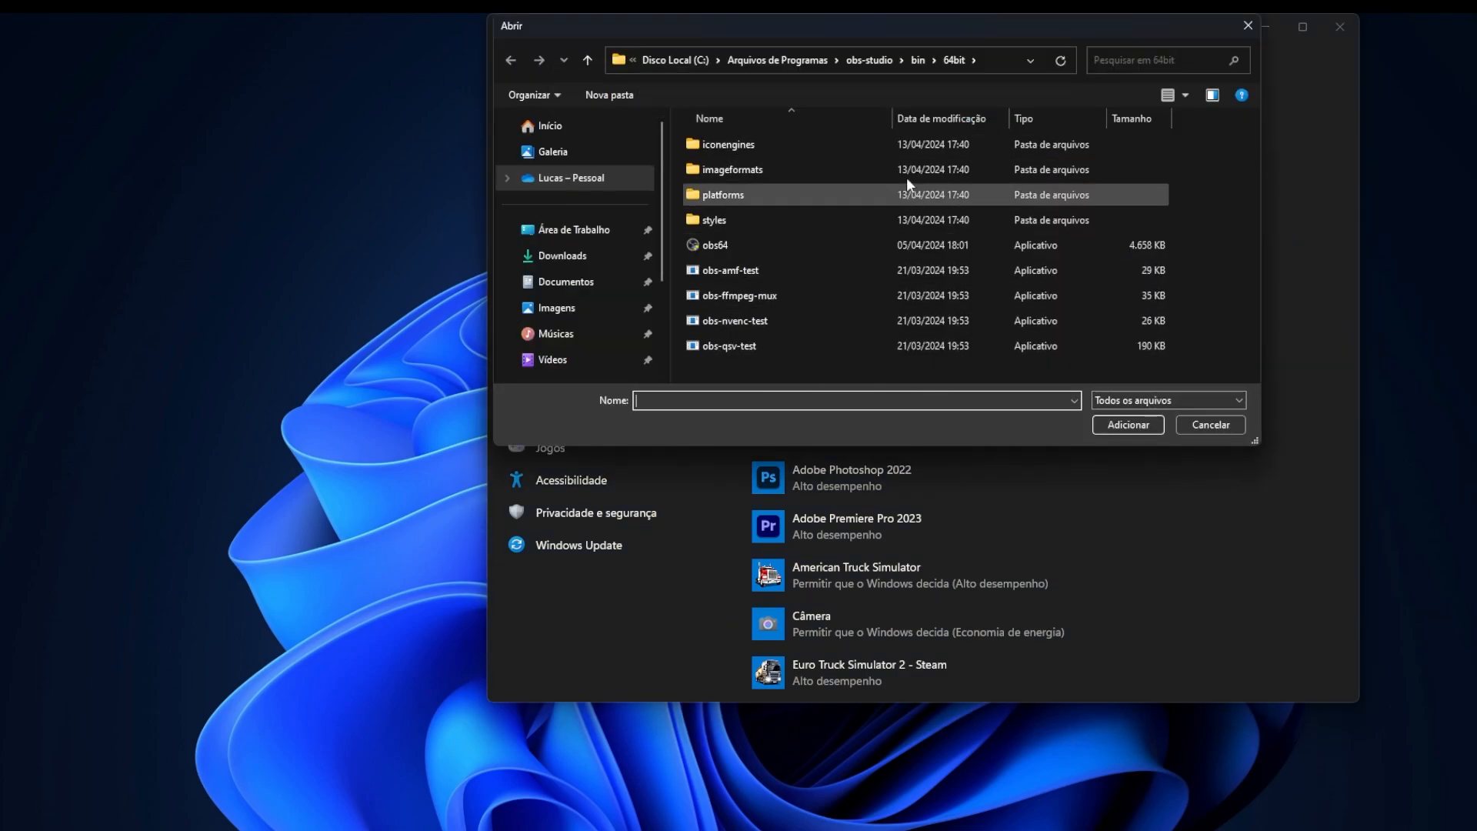
left_click(985, 60)
key("ctrl+c")
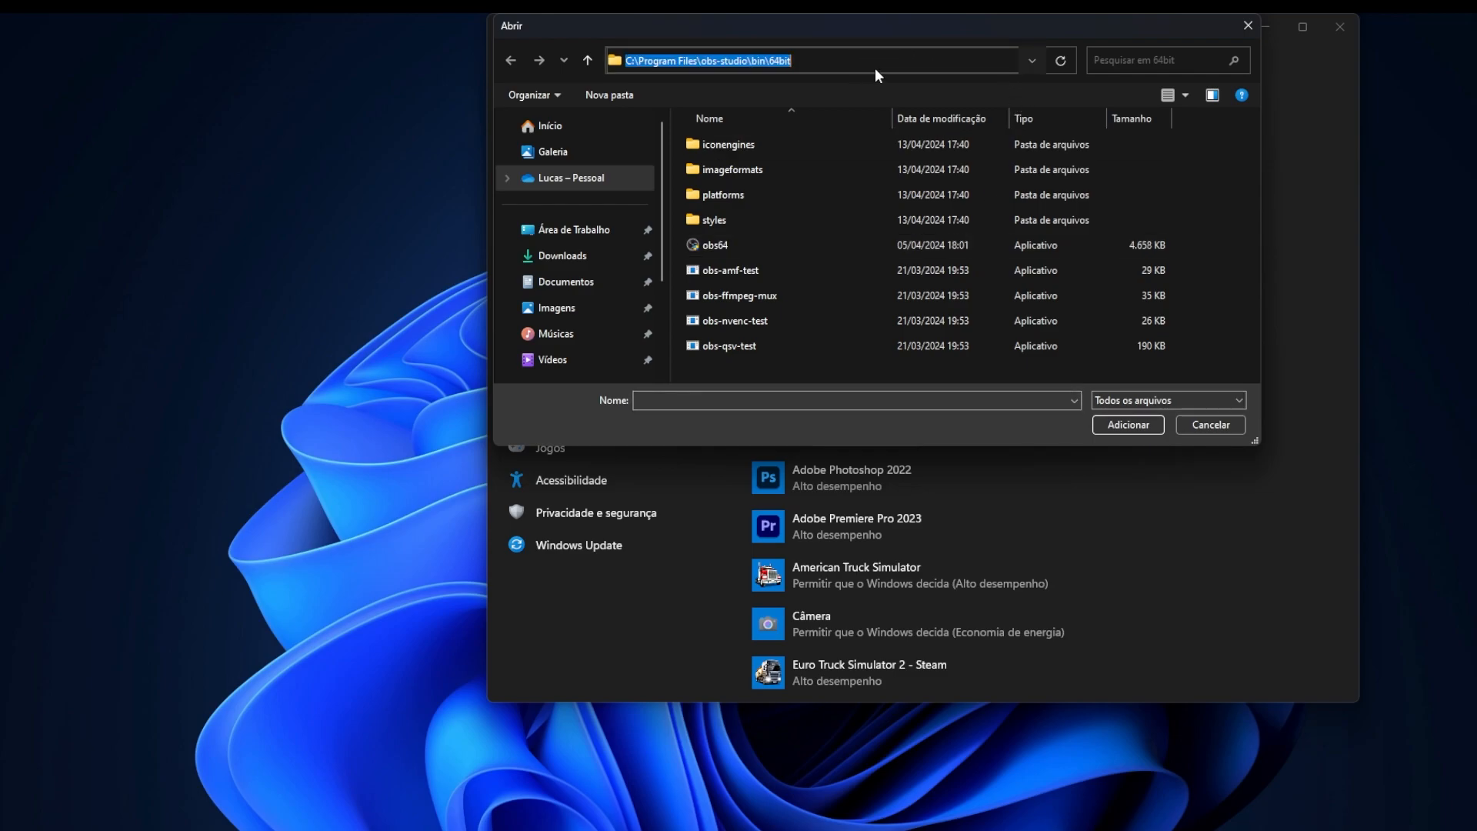
key("BackSpace")
key("ctrl+v")
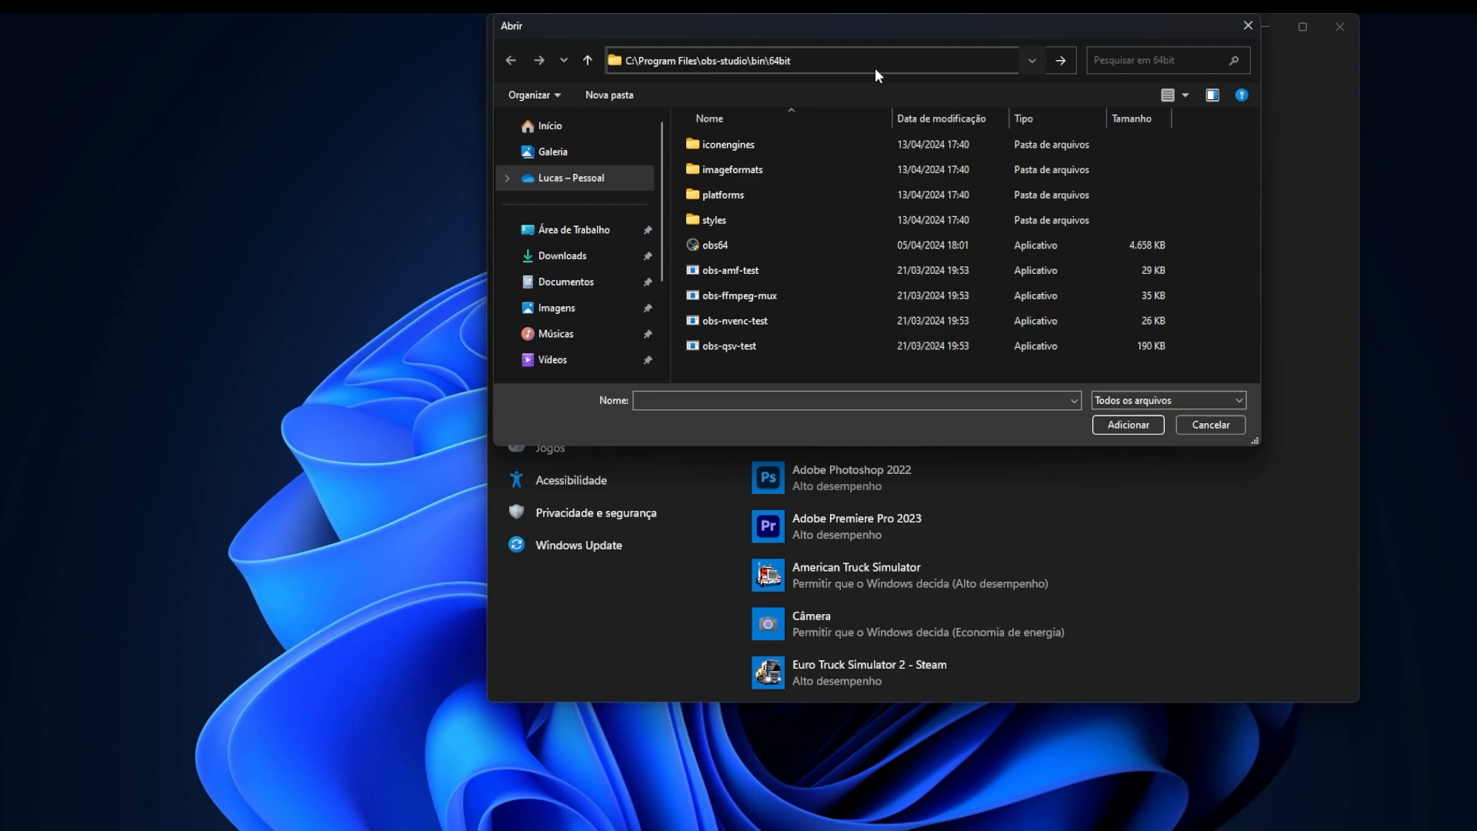
left_click(1059, 57)
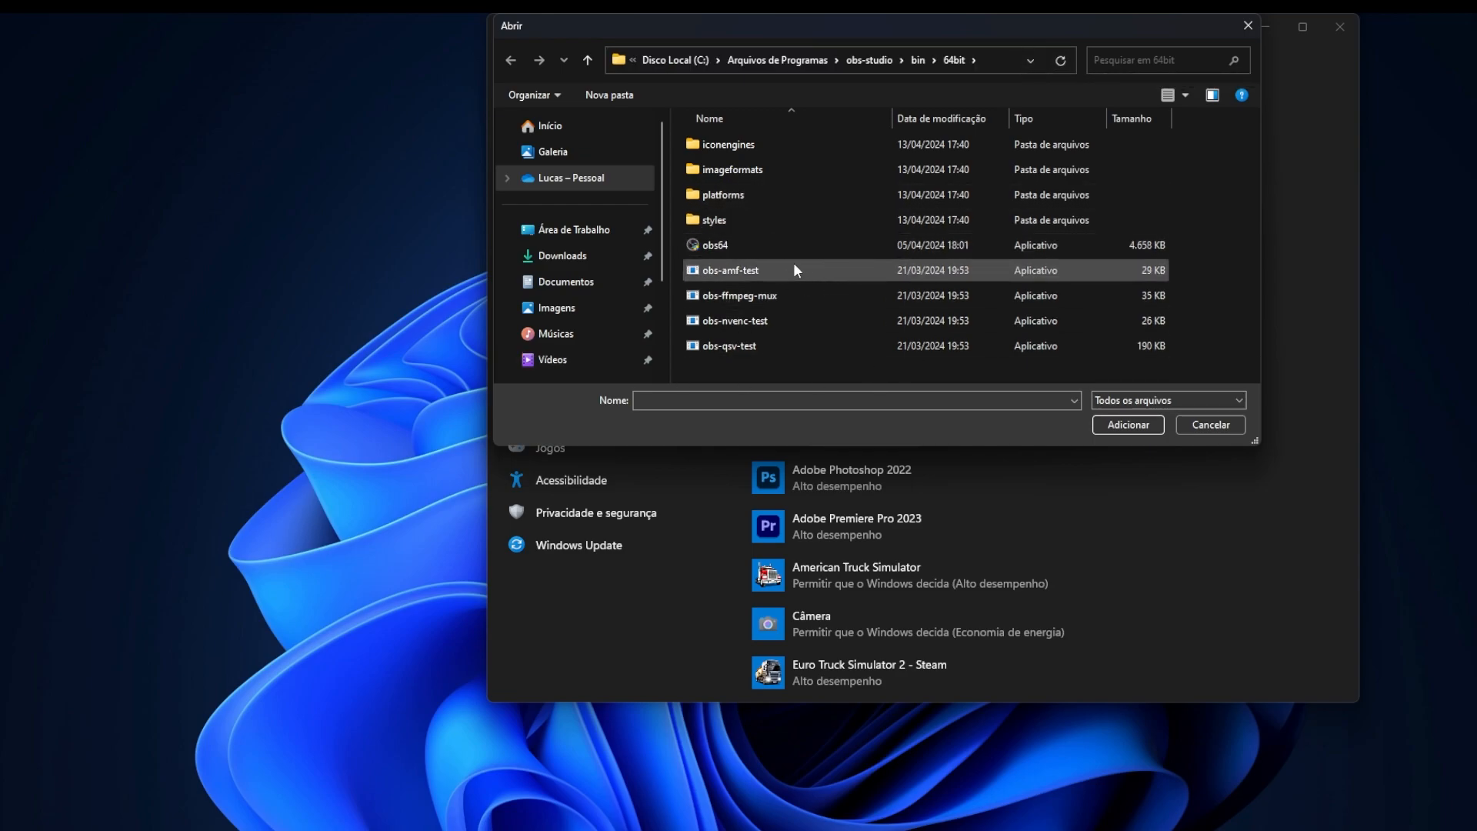
left_click(765, 247)
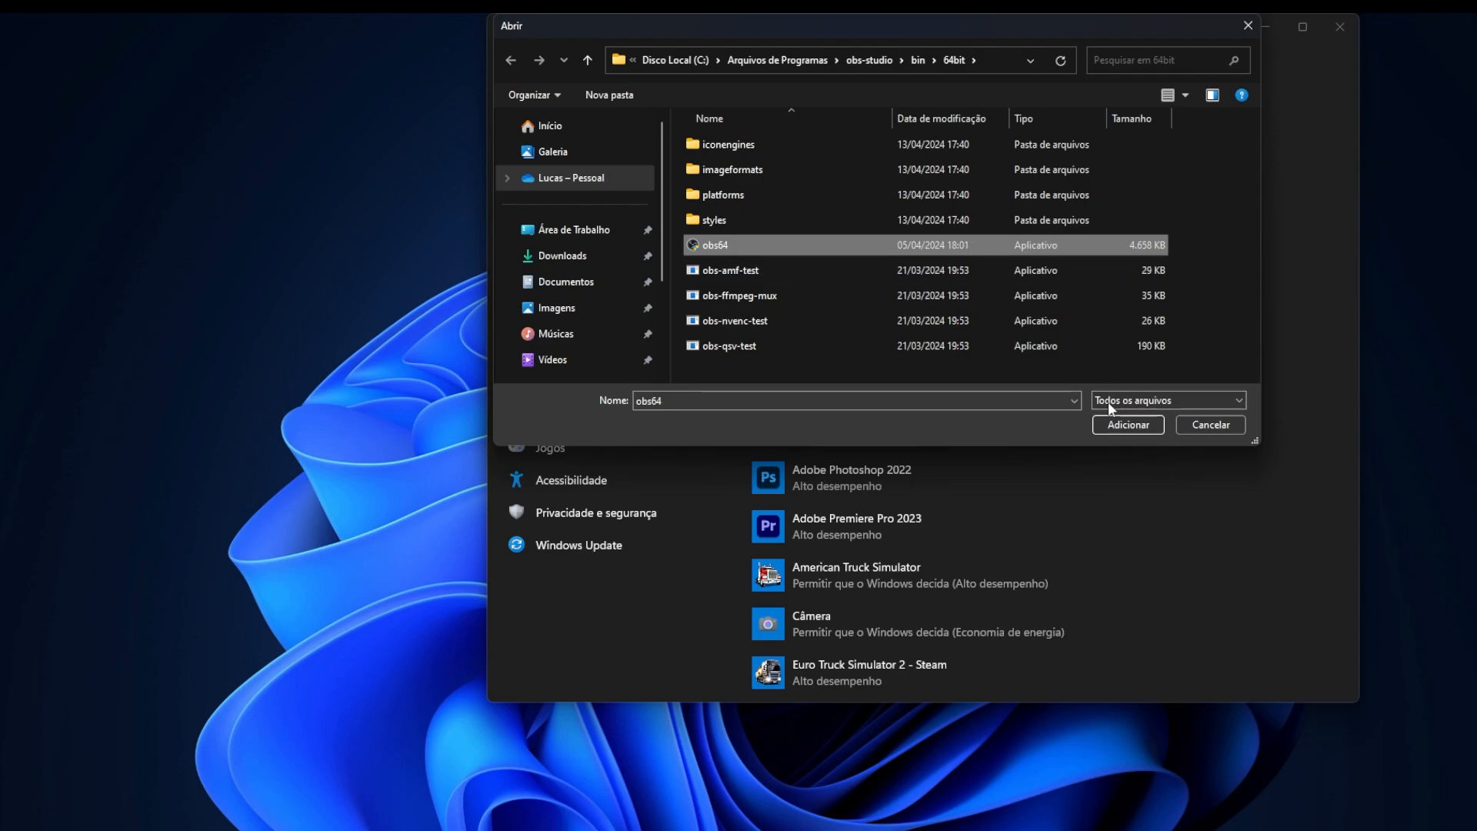
left_click(1129, 424)
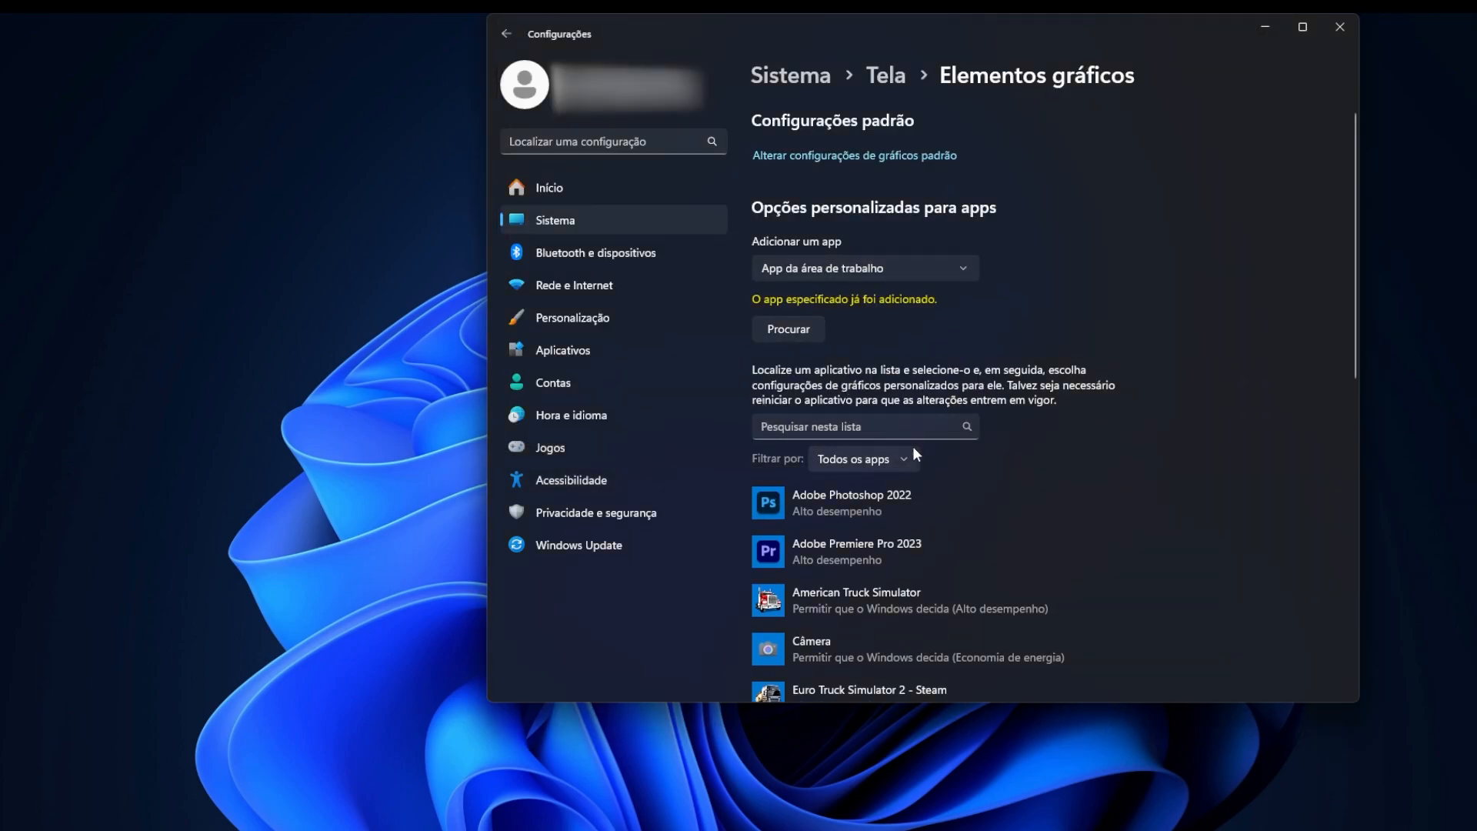
Find OBS Studio in the custom graphics app list and open its graphics preference options.
scroll(885, 431, "down", 10)
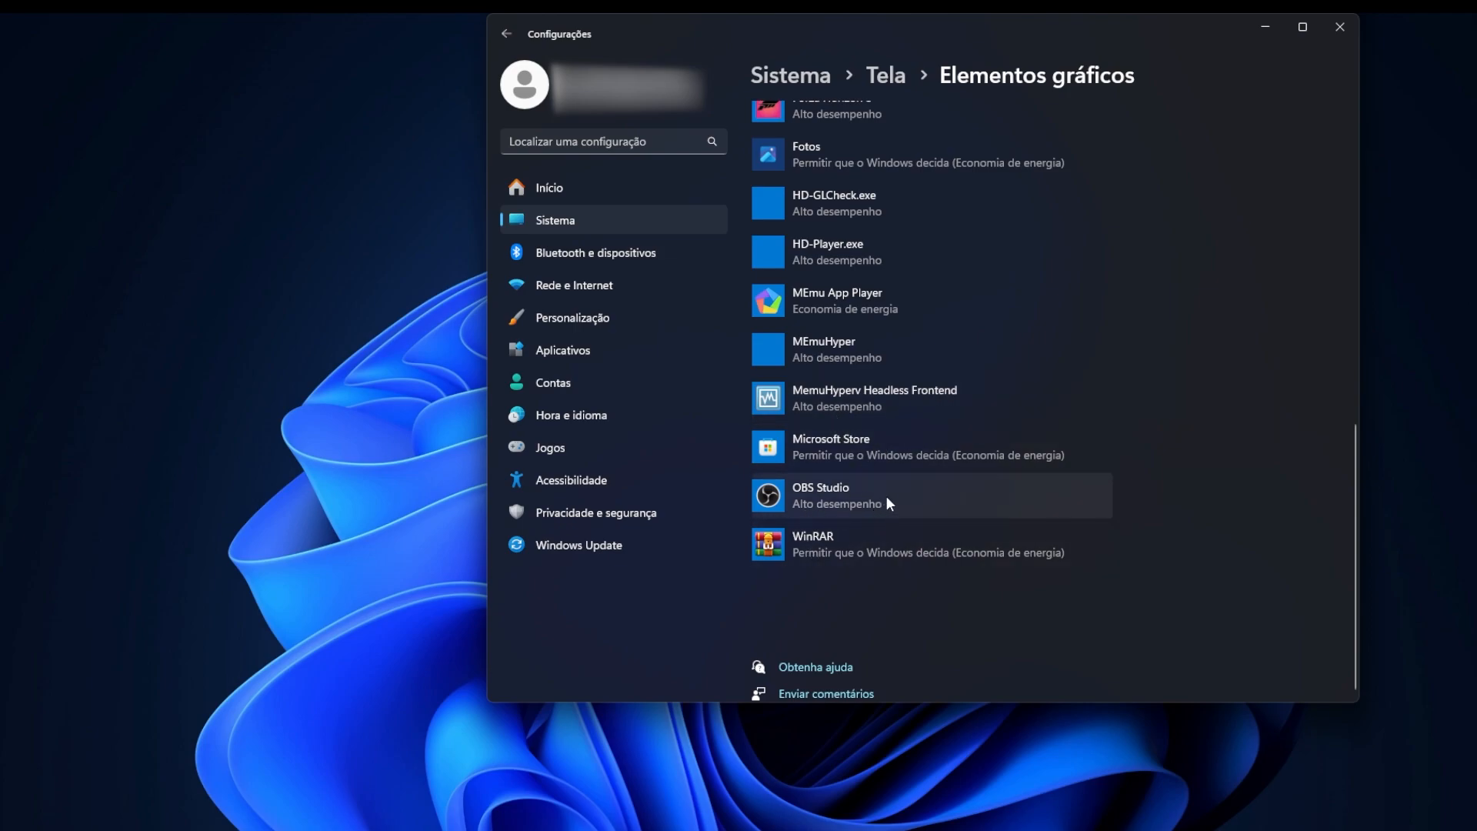
left_click(835, 490)
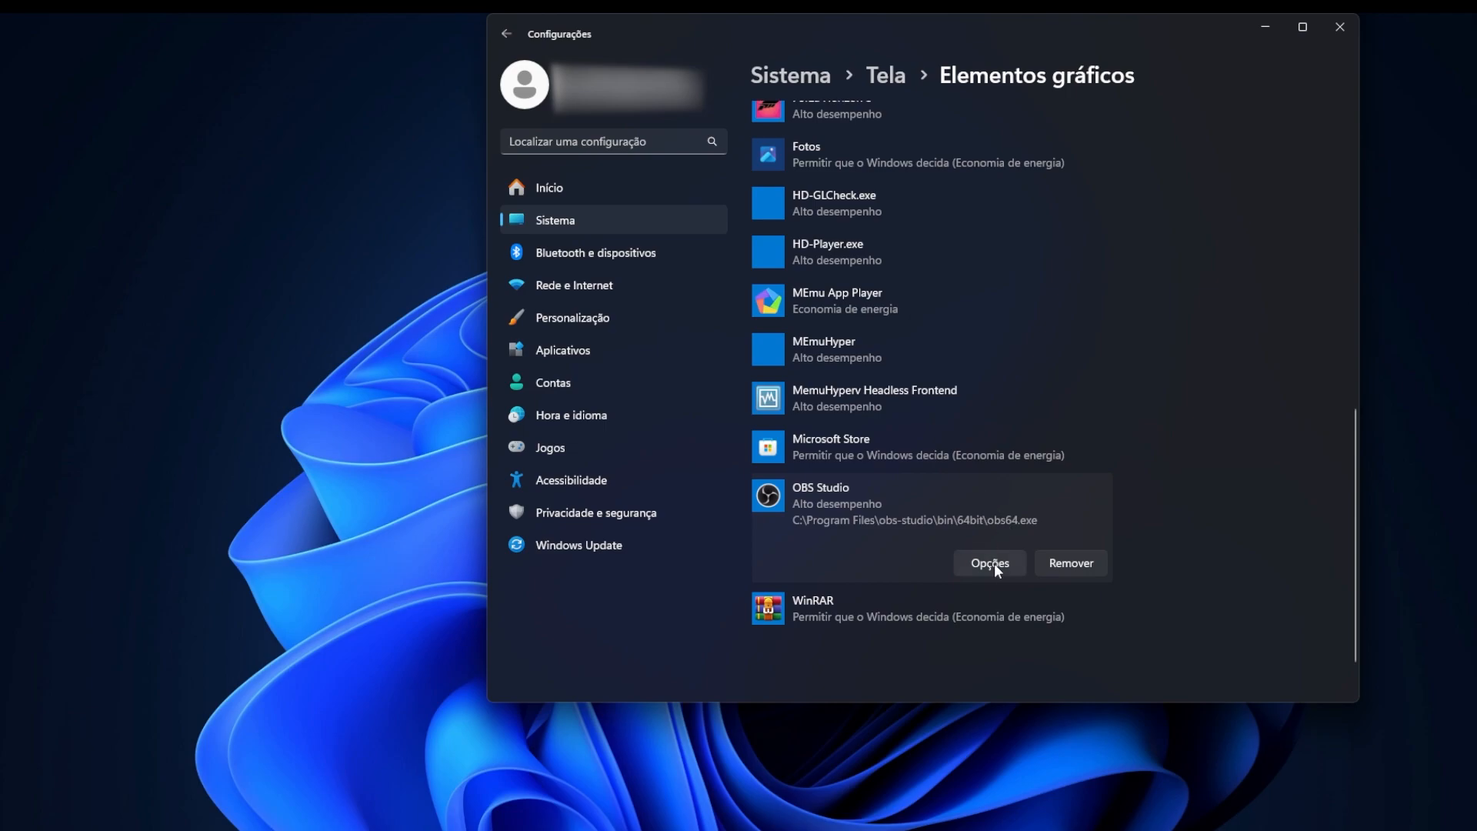
left_click(993, 566)
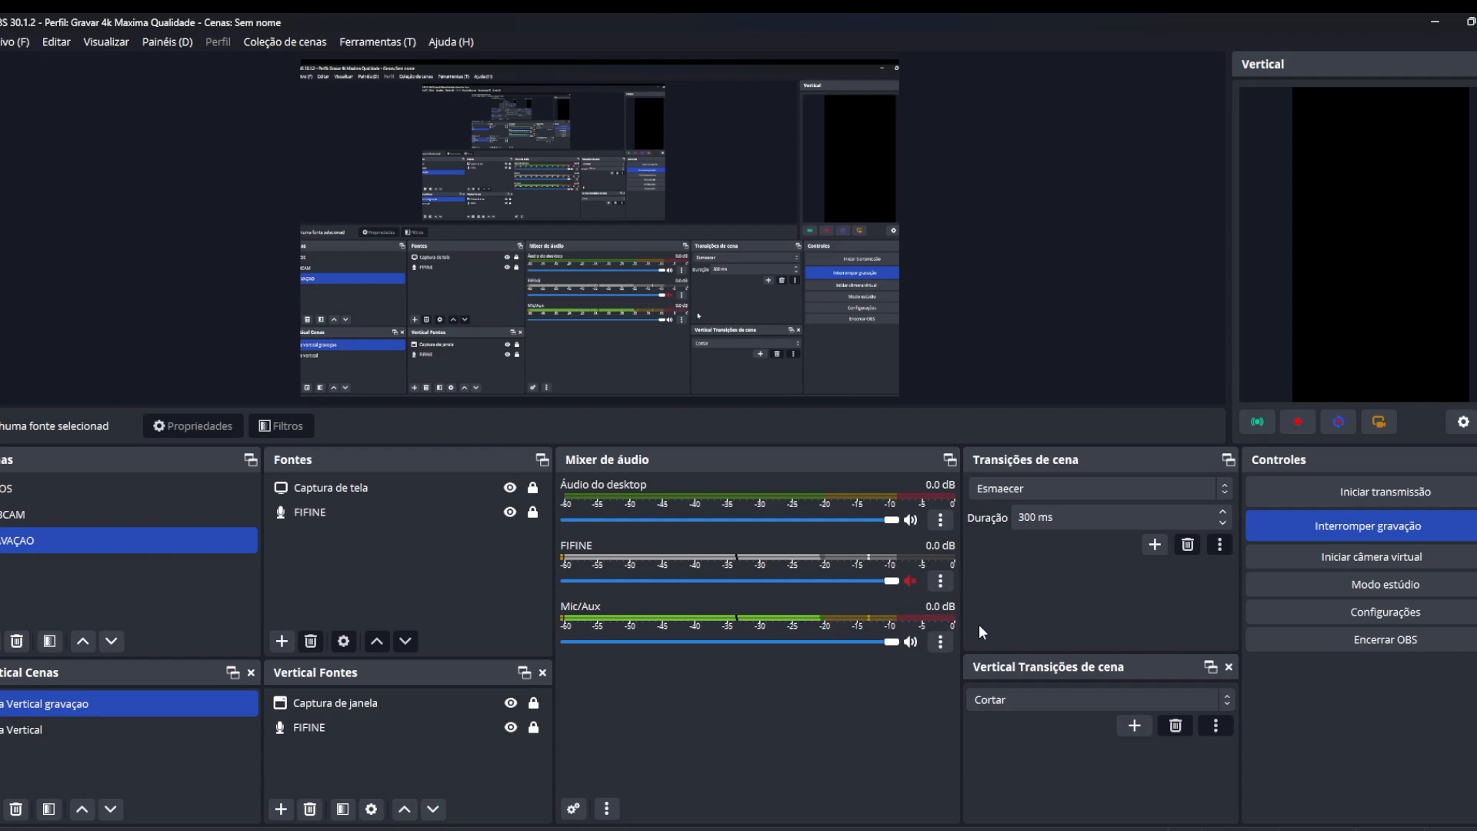
Switch to OBS Studio and view the streaming and recording pages of its output settings.
left_click(1381, 616)
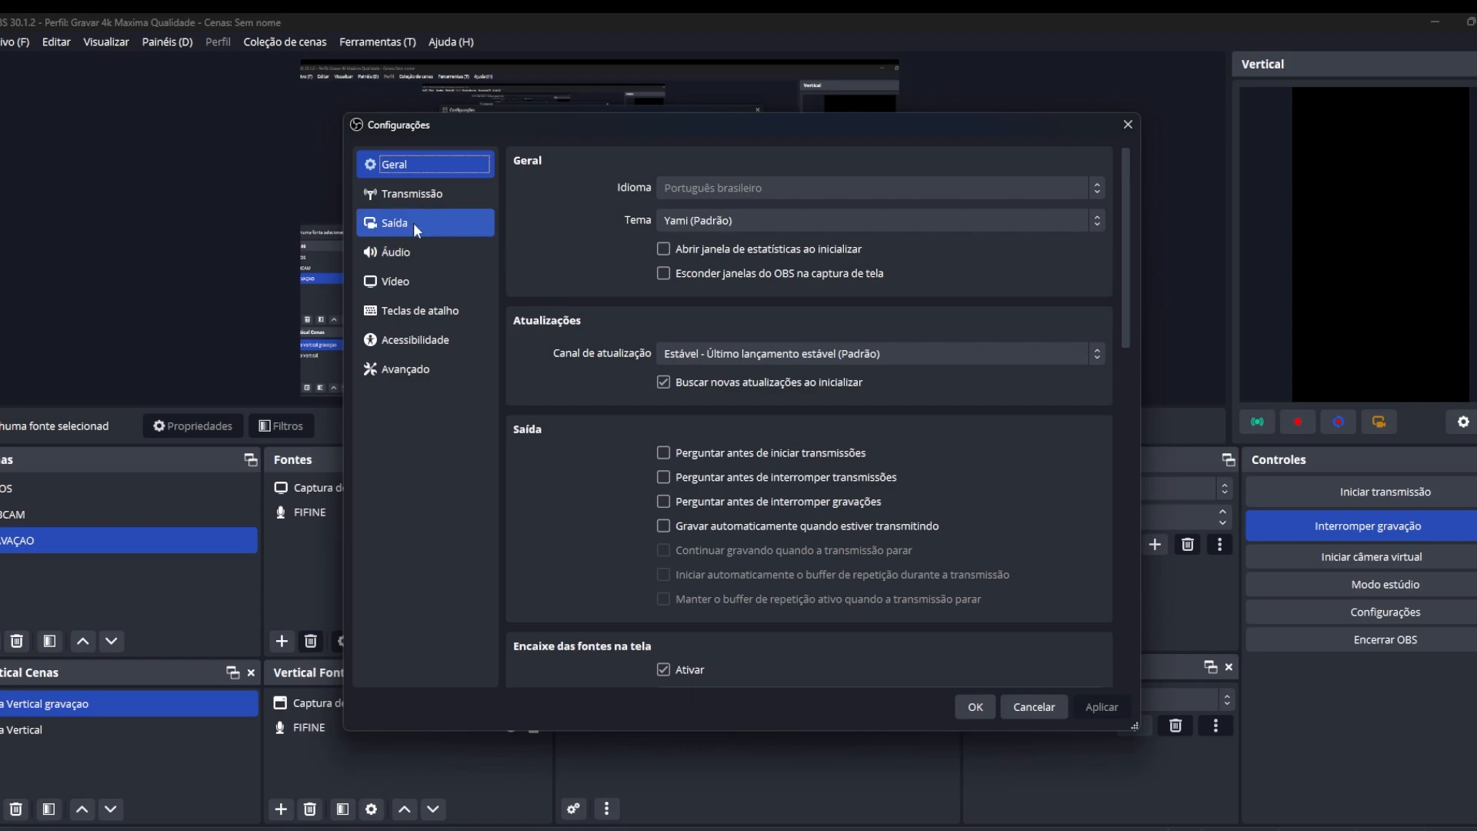
left_click(407, 224)
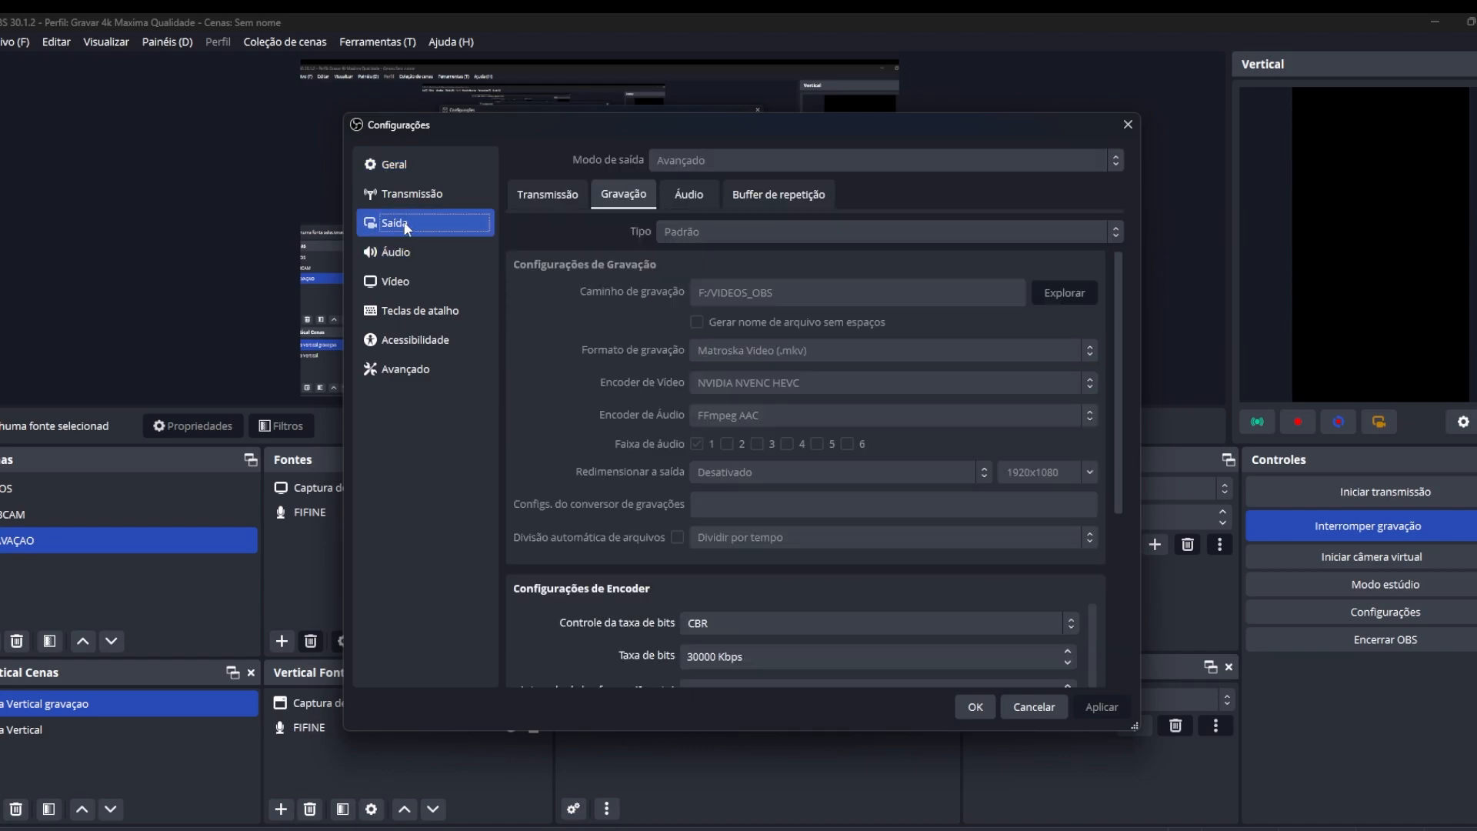
left_click(548, 195)
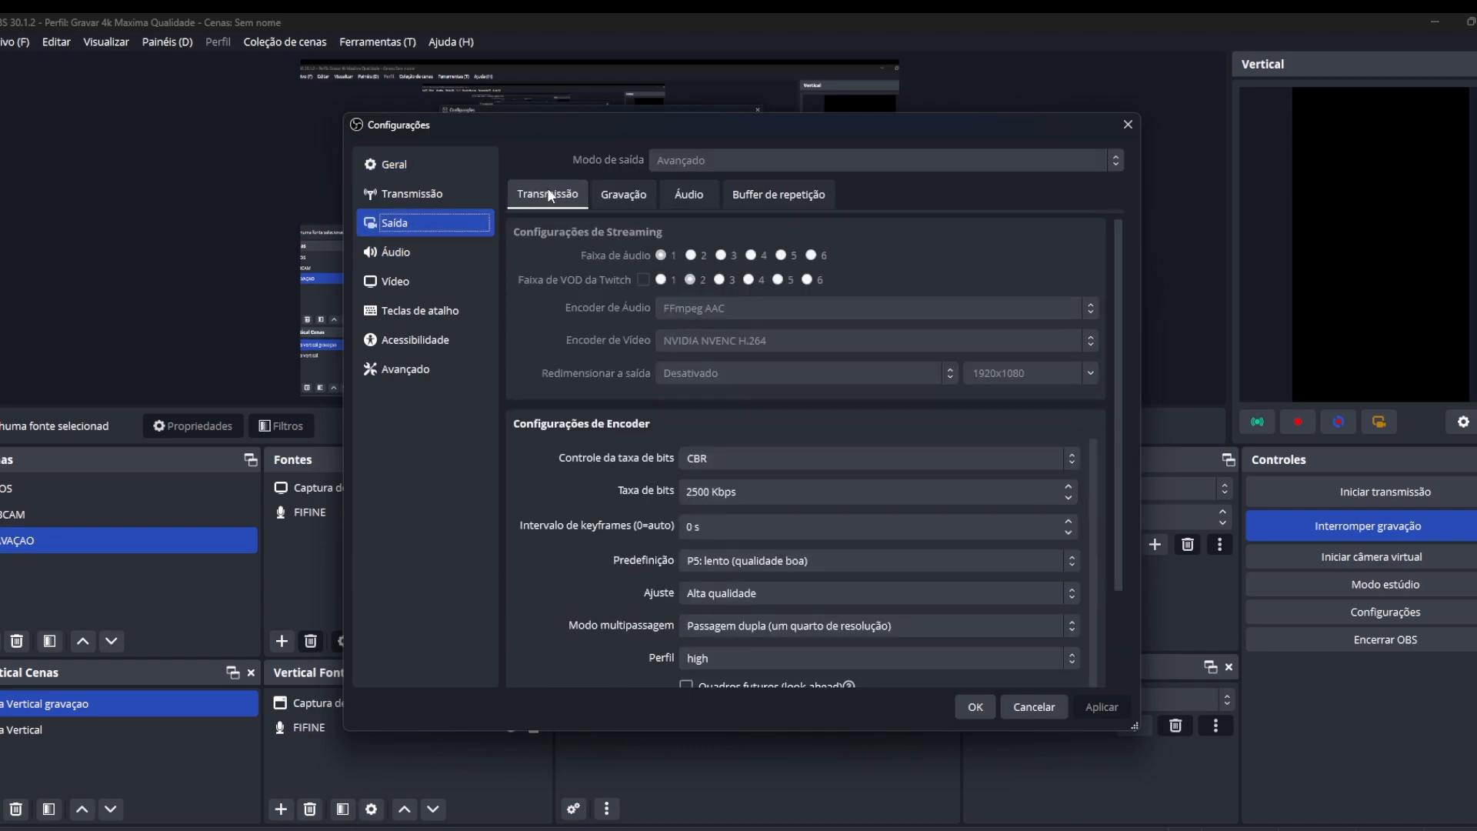
left_click(612, 206)
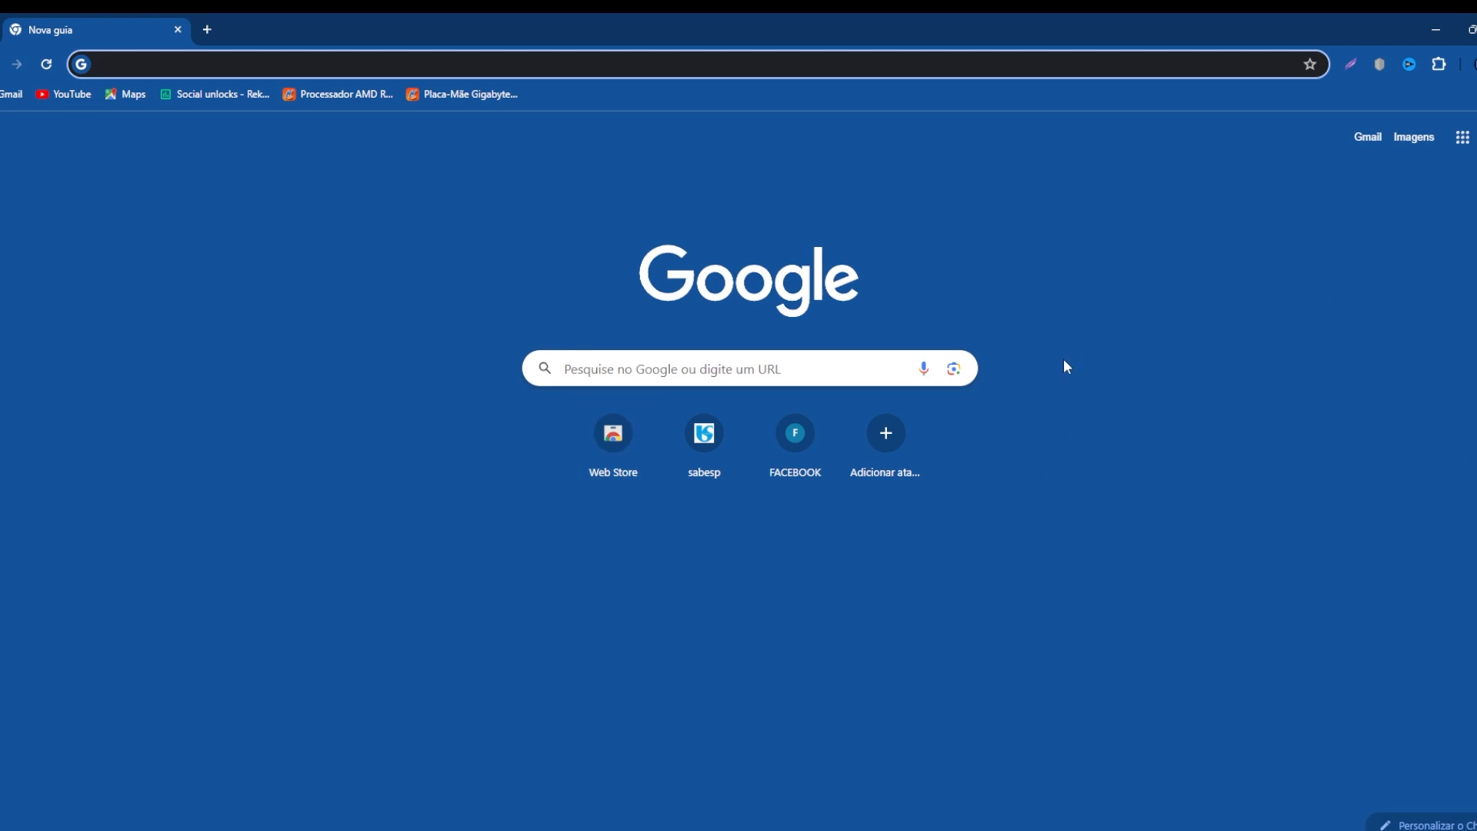
Switch to Google Chrome and open the System section of its settings.
left_click(1473, 64)
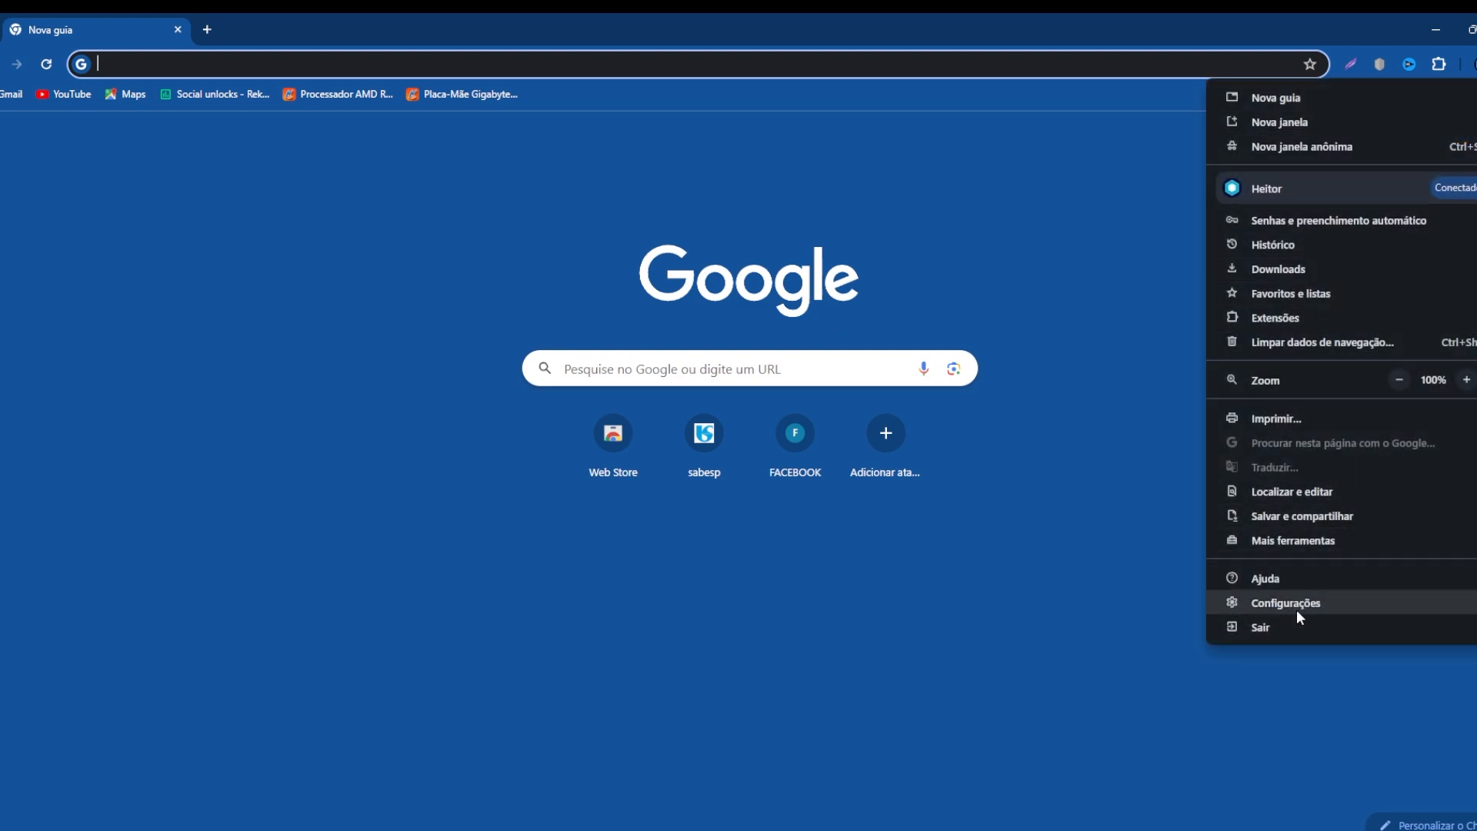
left_click(1314, 606)
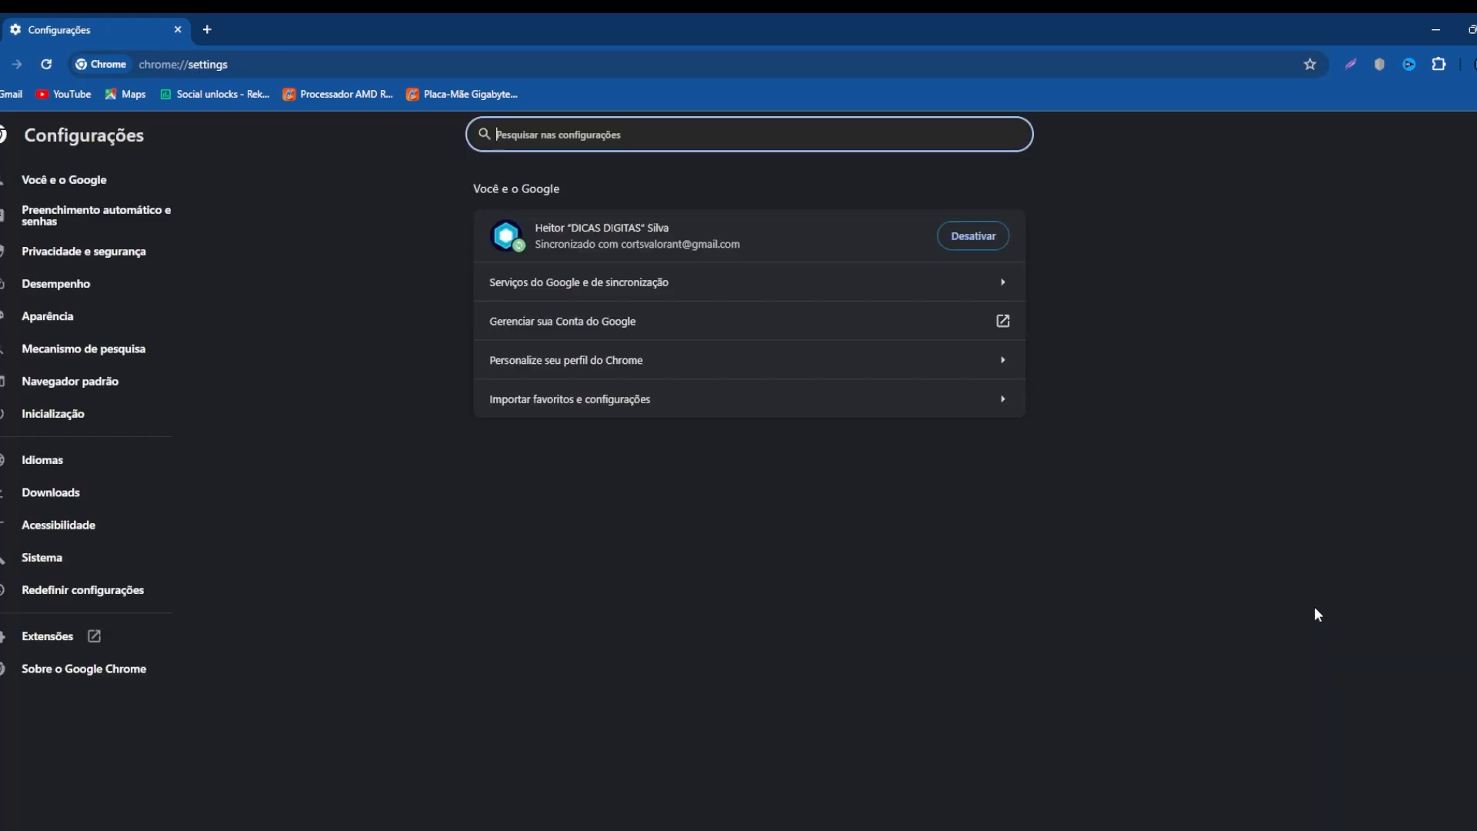
left_click(62, 563)
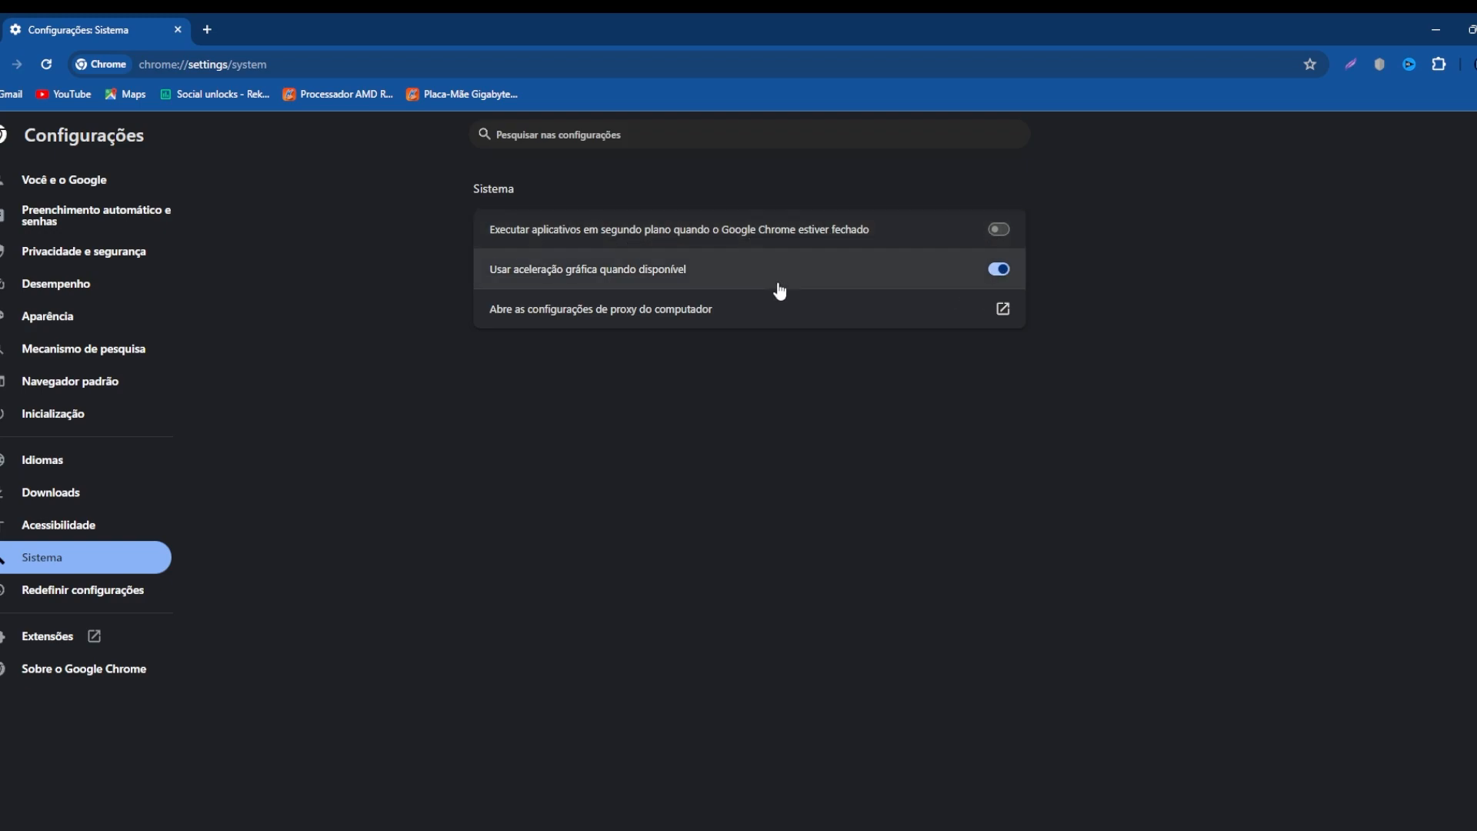
Enable running background apps while Chrome is closed, and disable that option again.
left_click(1002, 229)
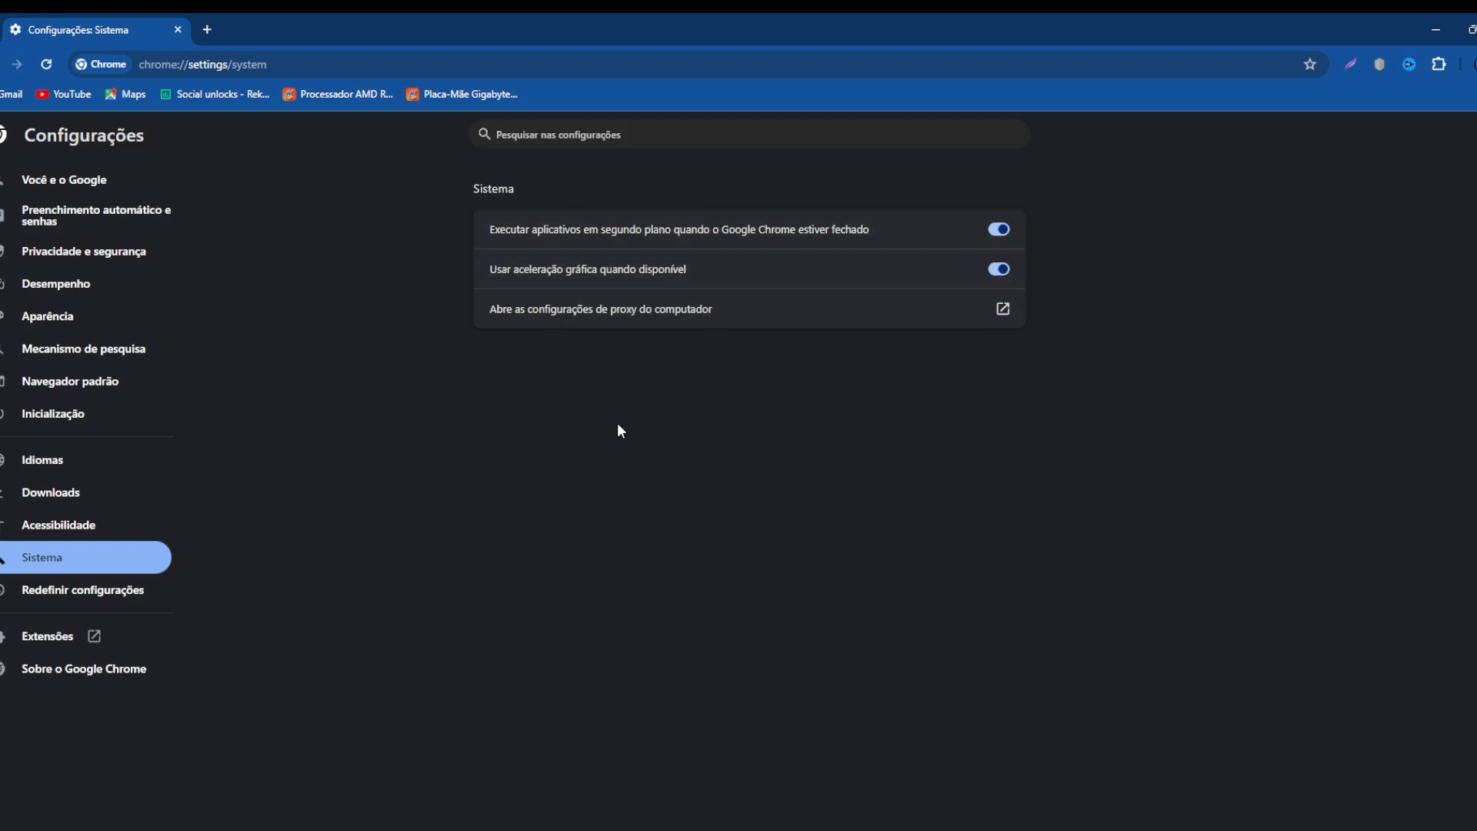
left_click(999, 230)
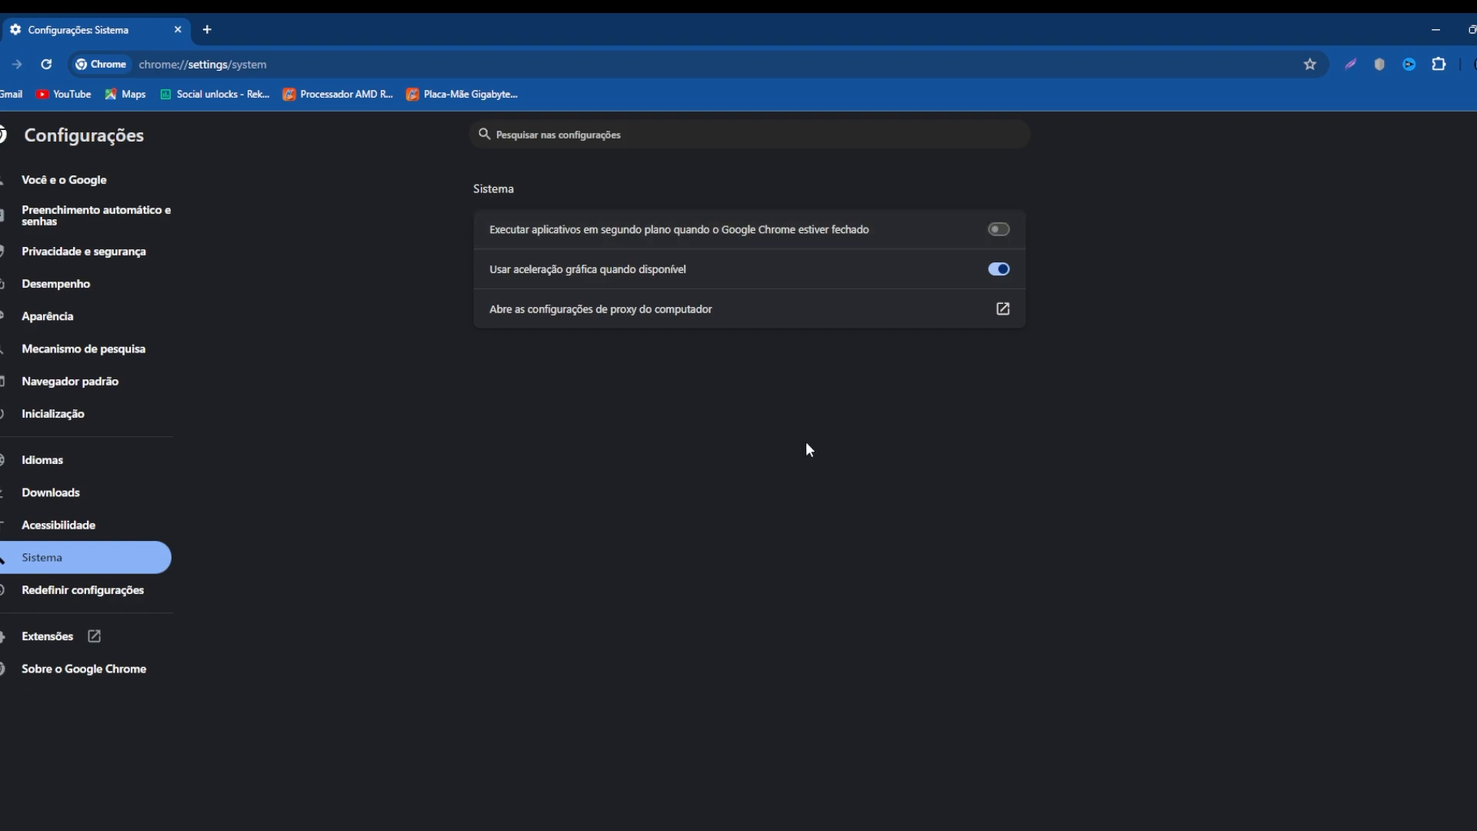